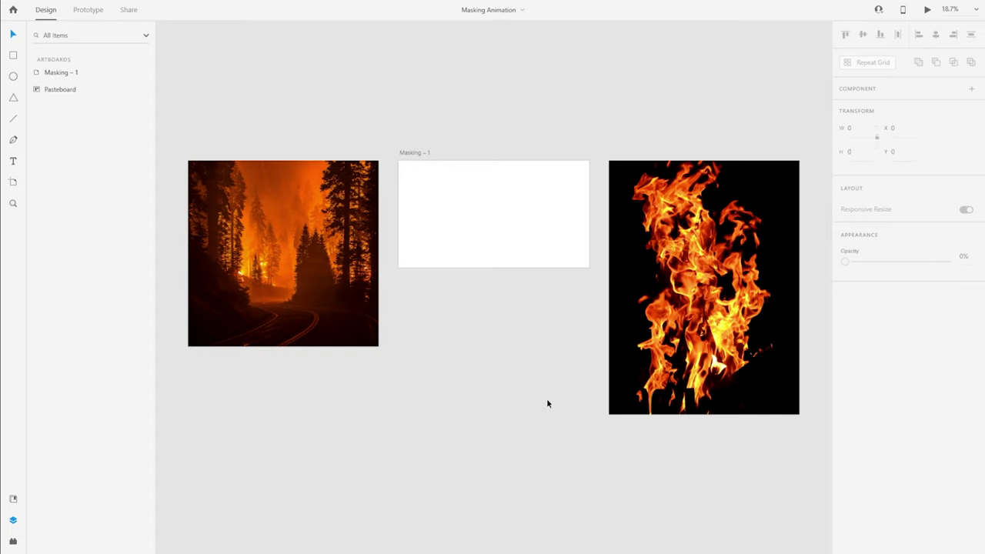
Select the Masking – 1 artboard and both images, then cancel a file import.
left_click(425, 153)
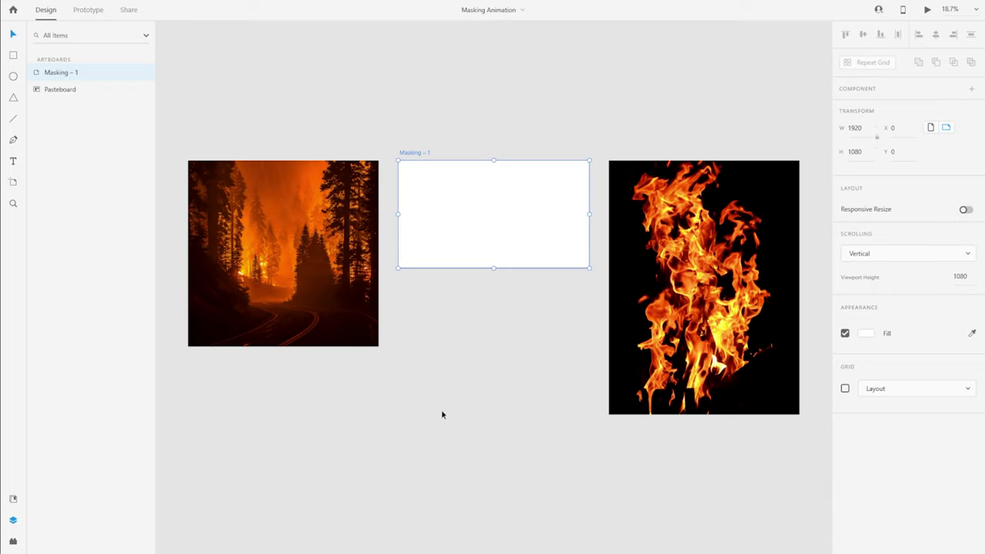
left_click(702, 319)
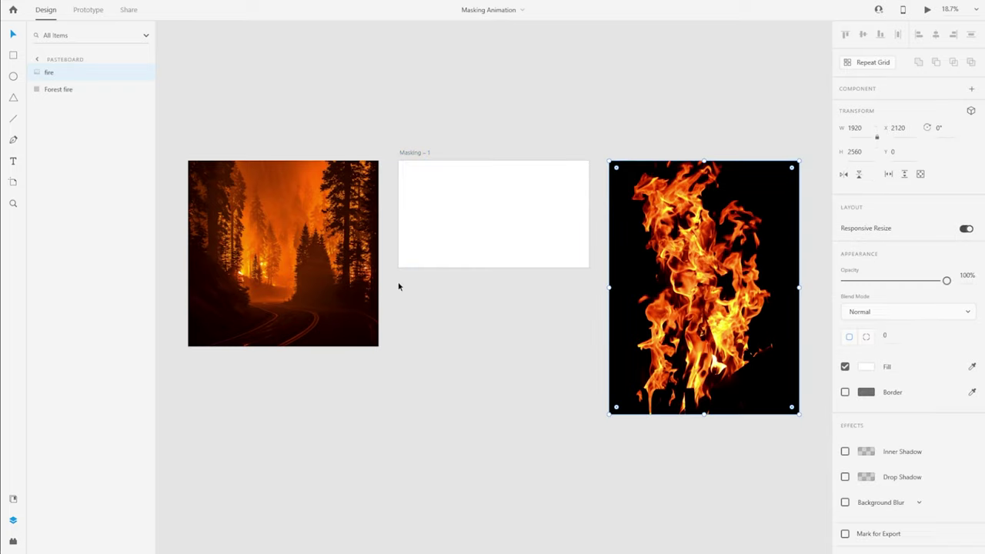
left_click(266, 285)
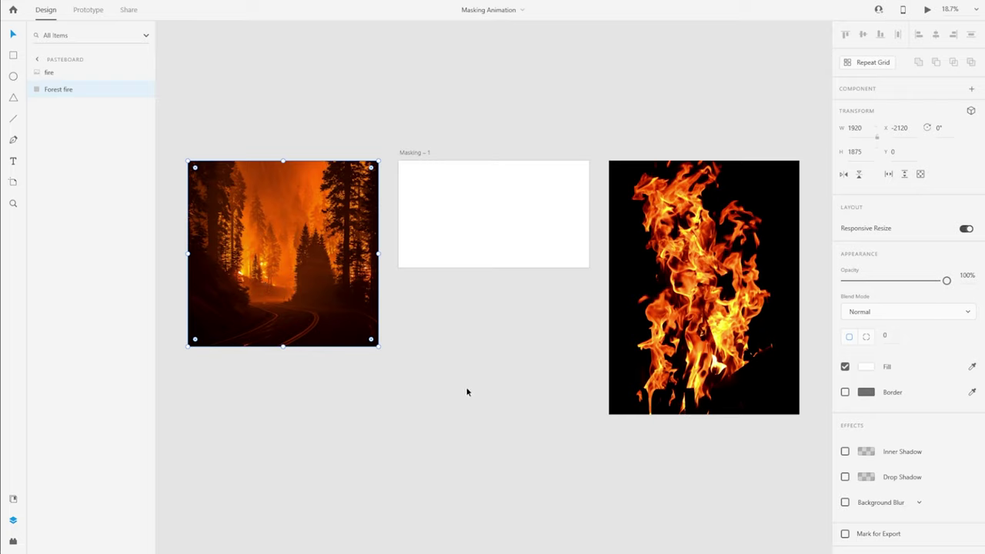
left_click(13, 9)
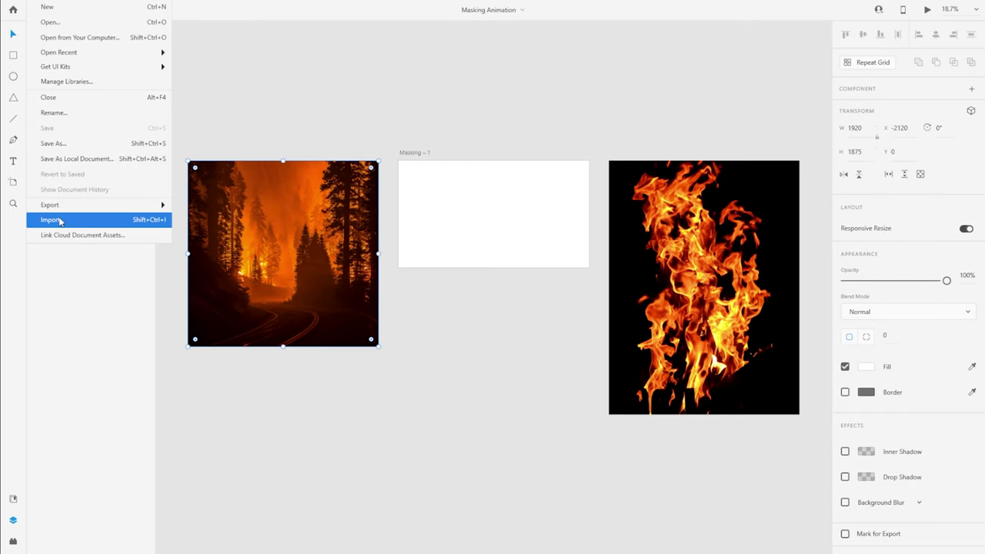
left_click(113, 223)
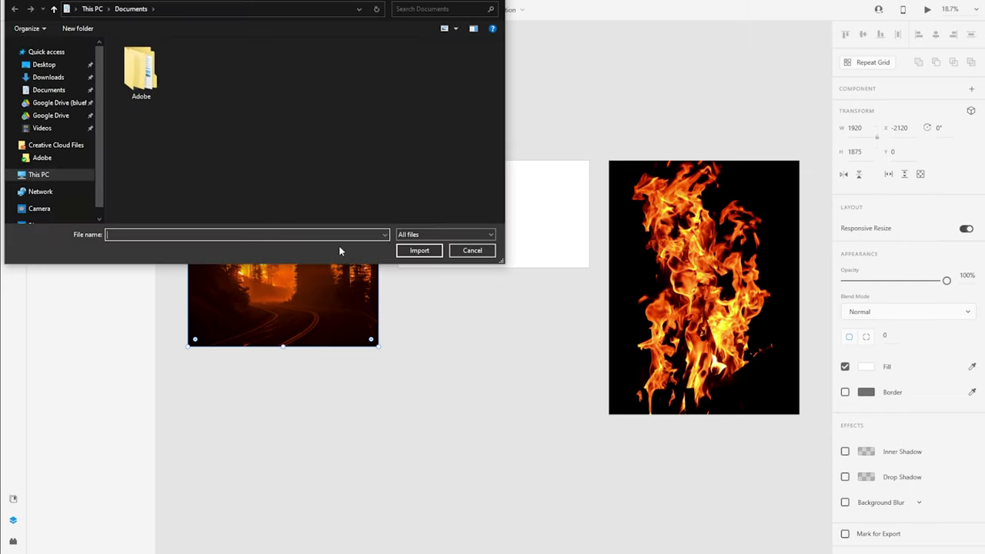
left_click(471, 251)
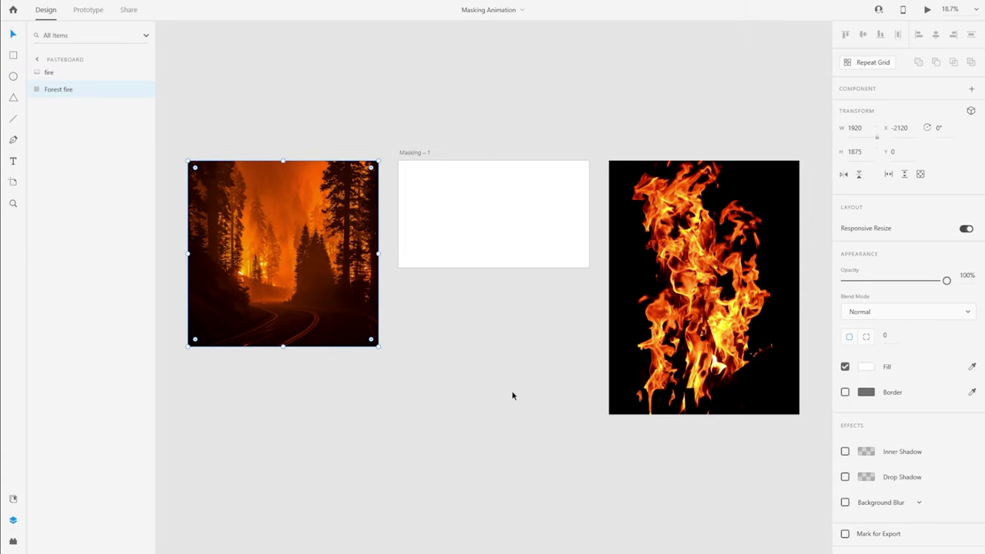
left_click(513, 396)
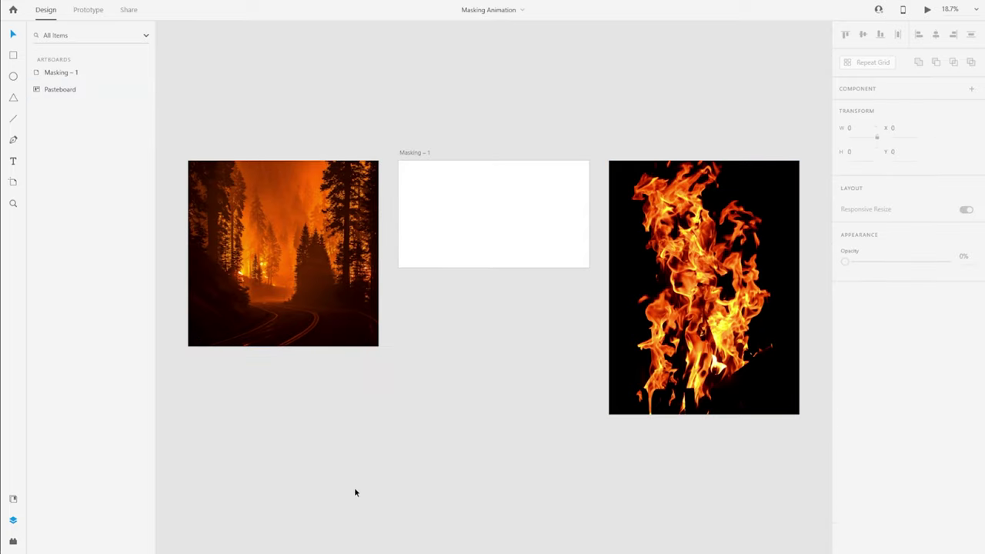
Delete the forest fire photo, keeping the flame image.
key("Tab")
left_click(280, 250)
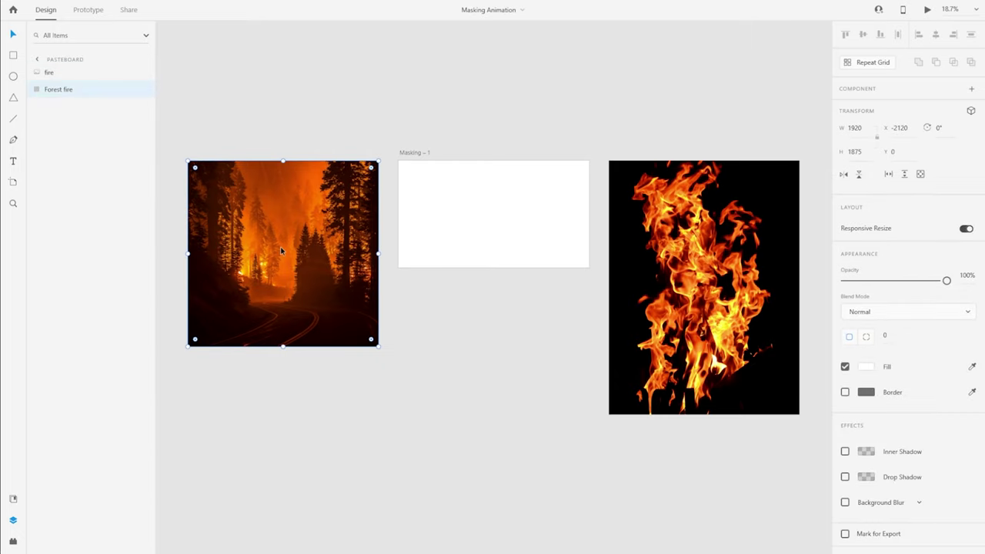
left_click(691, 278)
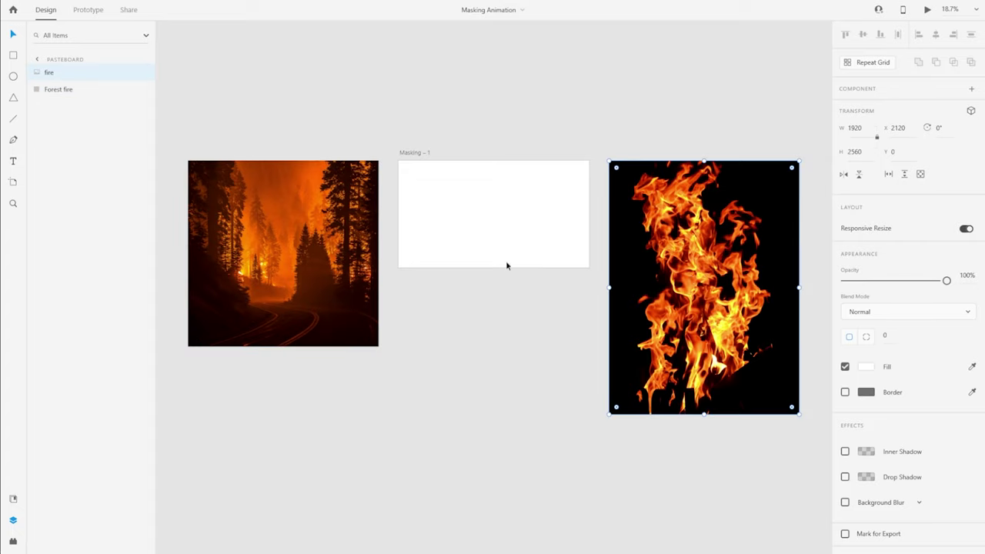
left_click(313, 258)
key("Delete")
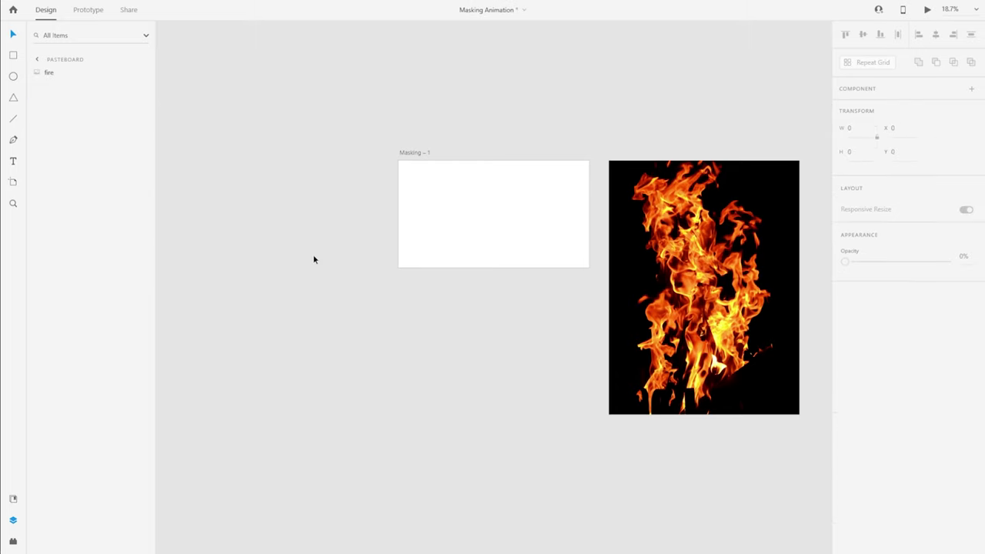
Move the flame image onto Masking – 1 at X 0, Y 0.
key("ctrl+0")
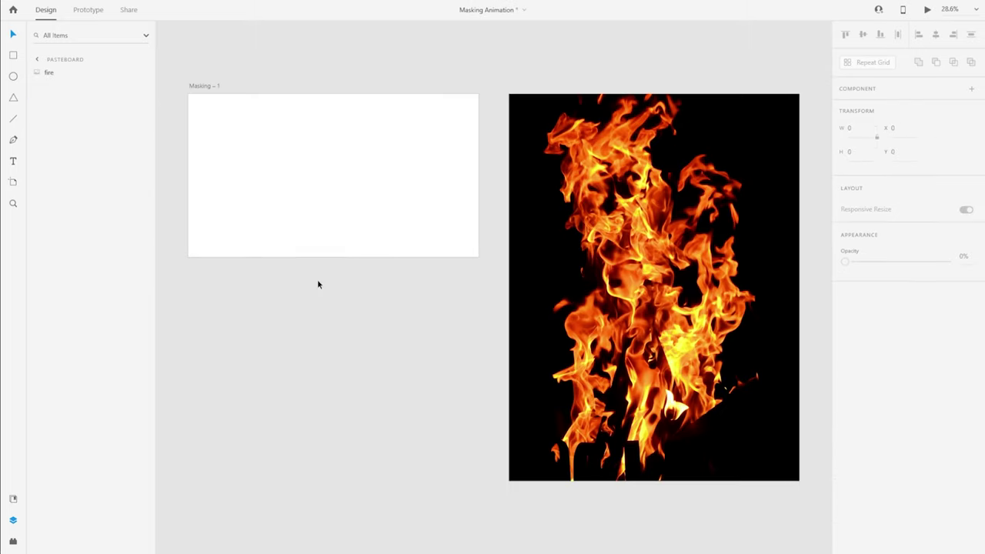
left_click(622, 248)
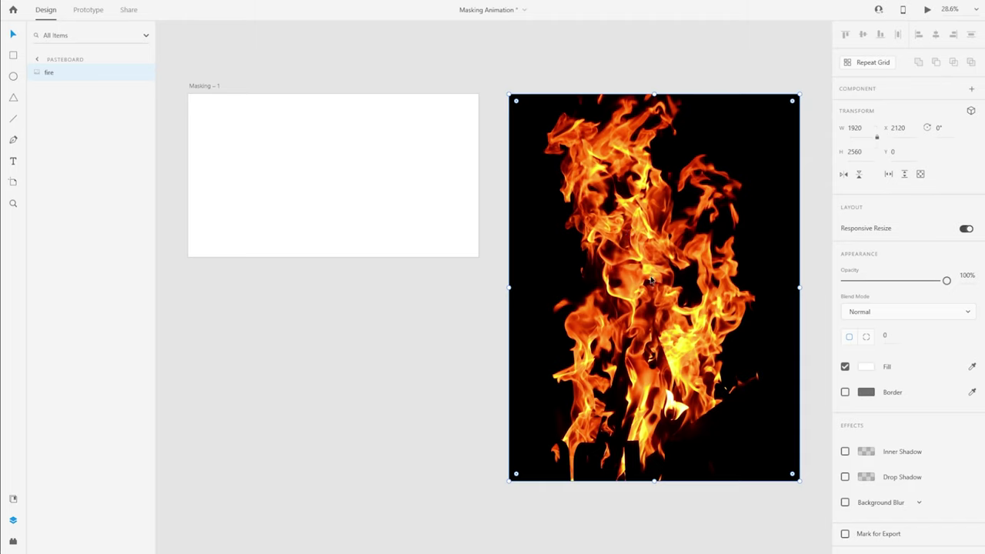
left_click_drag(653, 285, 329, 283)
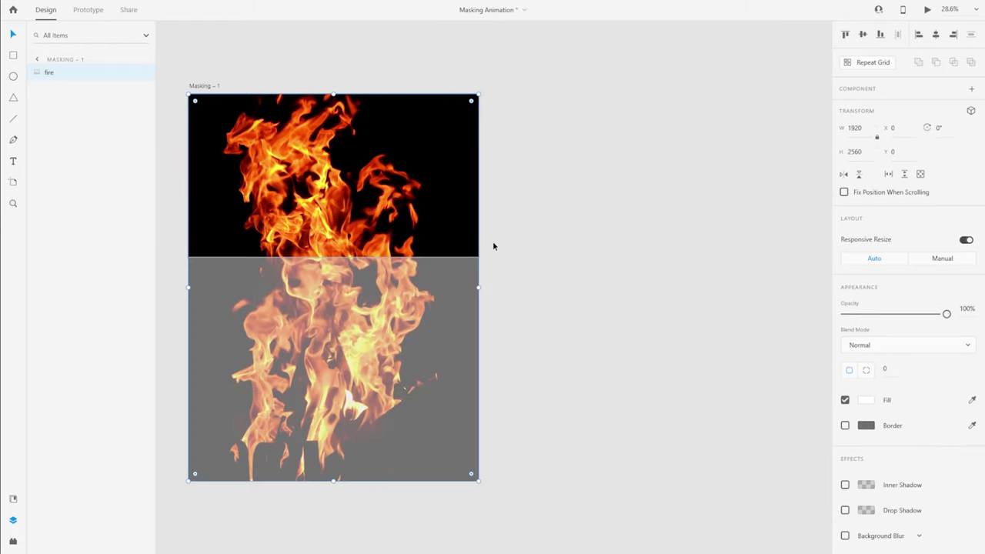
Add a text object reading 'FIRE' in capitals beside the artboard.
left_click(621, 224)
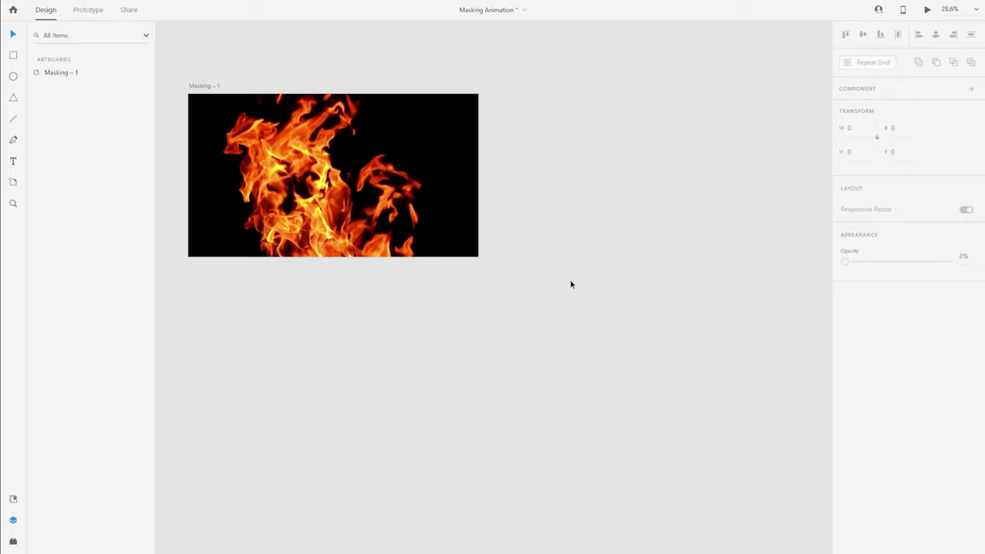
key("t")
left_click(524, 173)
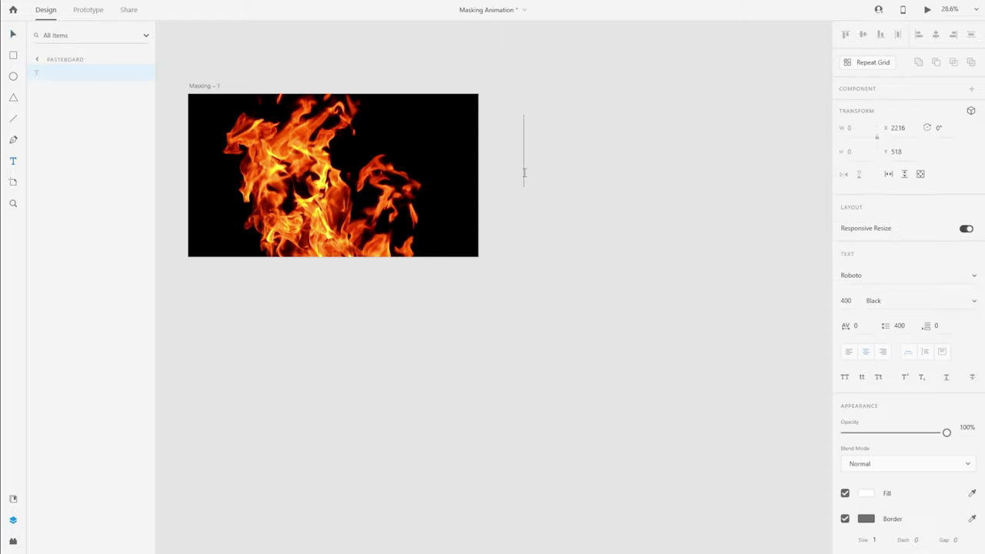
type("Fire")
key("BackSpace")
key("BackSpace")
key("BackSpace")
key("BackSpace")
type("FIRE")
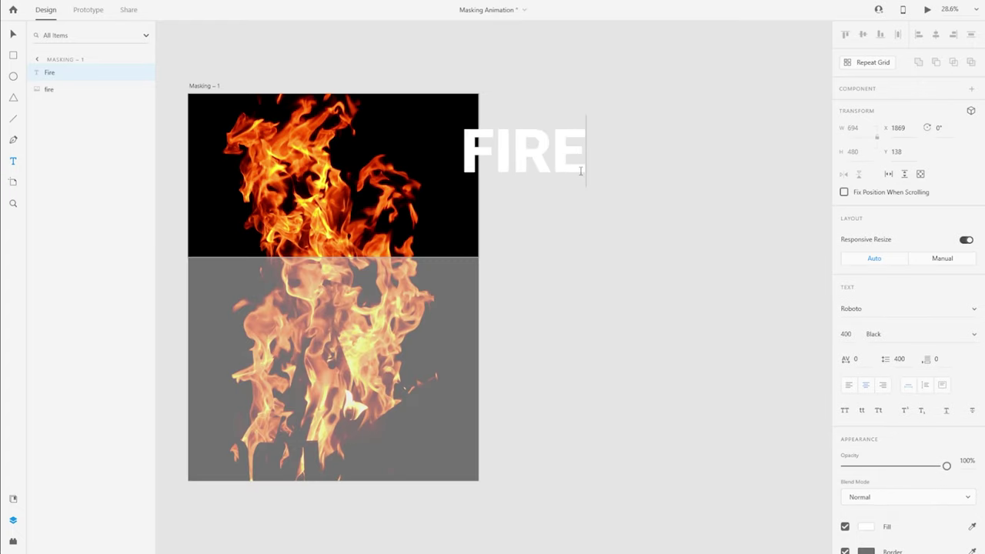
key("Escape")
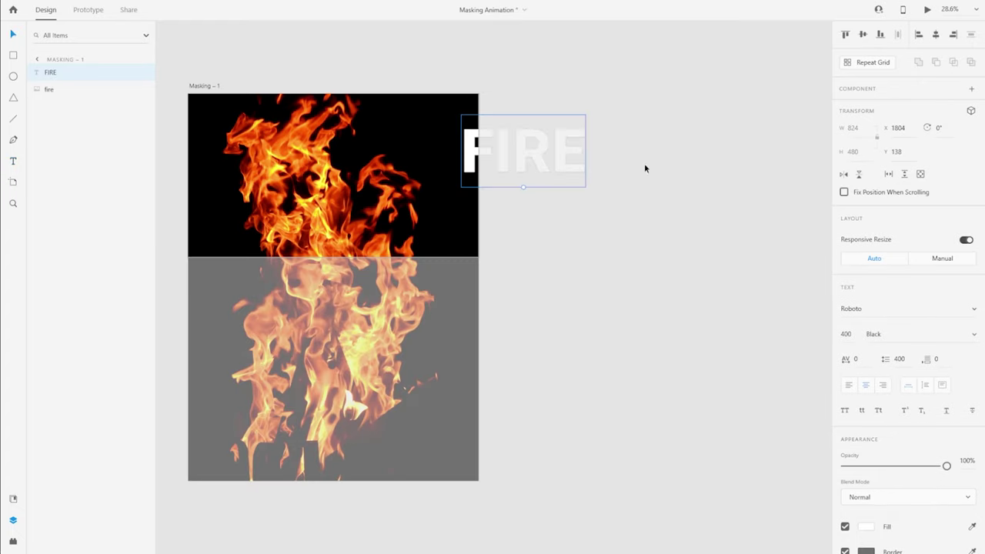
Move the FIRE text over the flame image, enlarge it to size 686 and centre it.
left_click_drag(525, 167, 325, 186)
scroll(325, 186, "up", 3)
left_click_drag(493, 363, 494, 473)
left_click_drag(483, 371, 483, 316)
Intersect the FIRE text with the flame image into 'Intersection 1'.
left_click(175, 312)
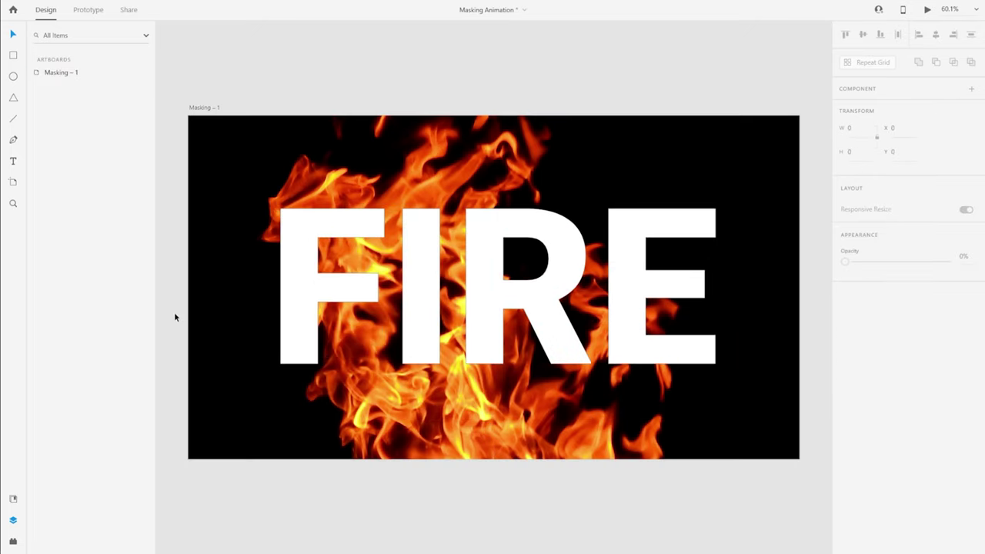
left_click(290, 288)
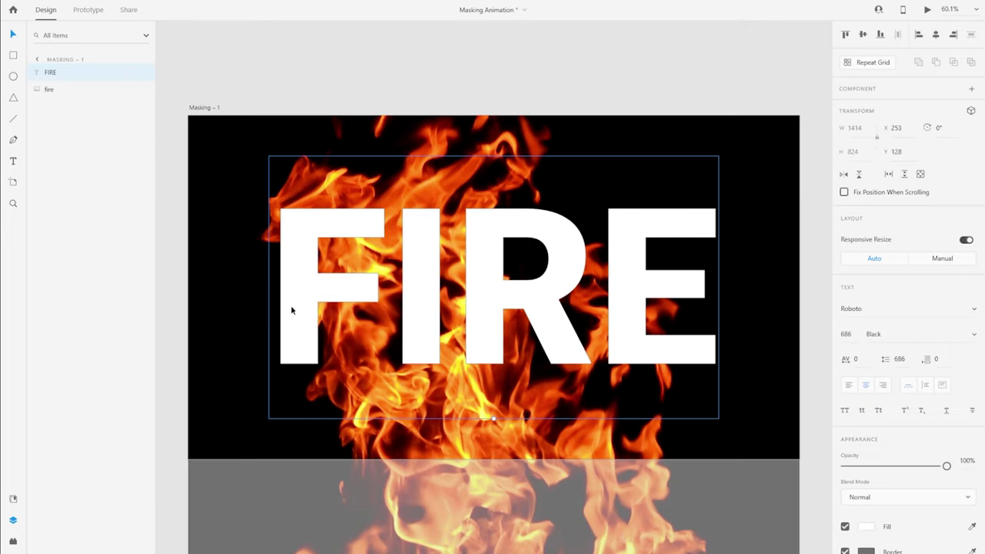
left_click(758, 291, "shift")
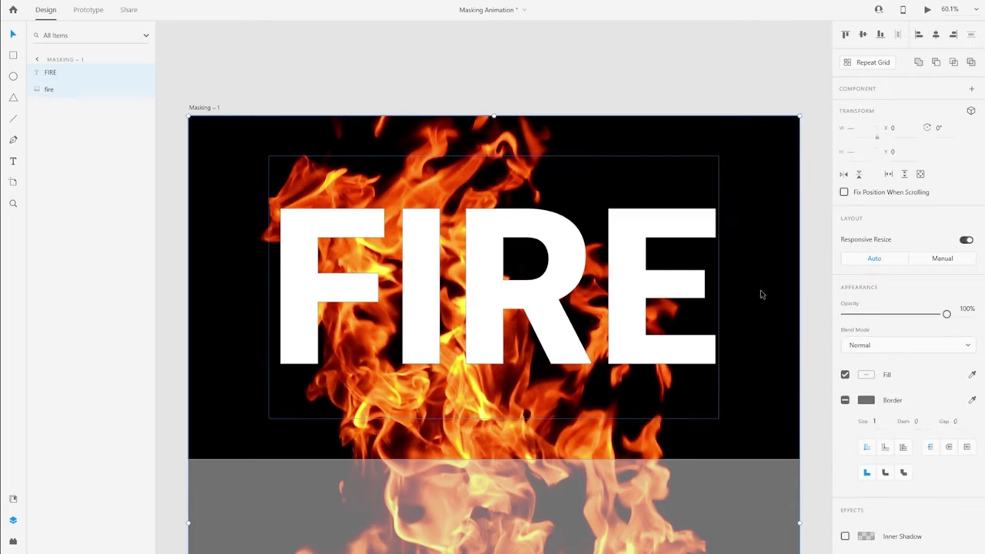
left_click(953, 63)
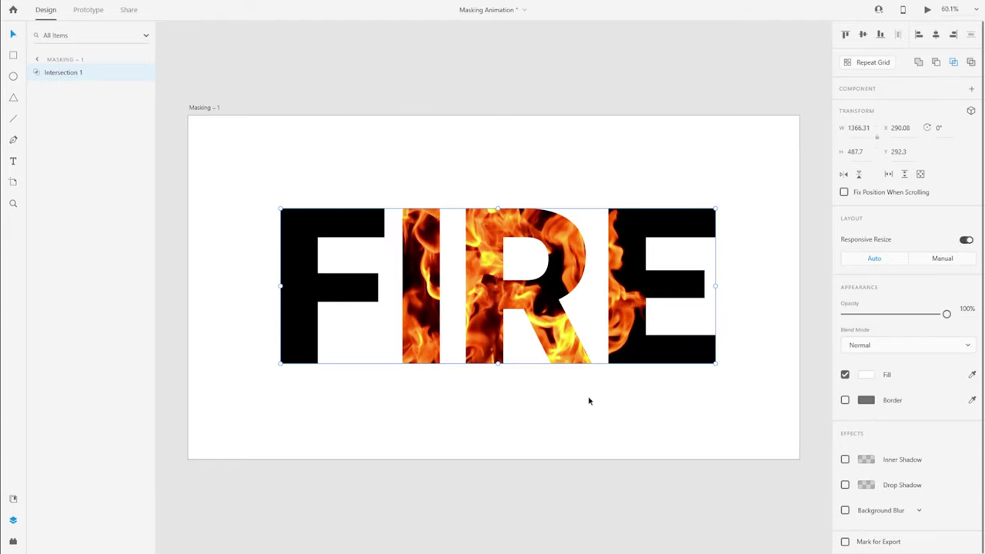
left_click(525, 470)
left_click(488, 331)
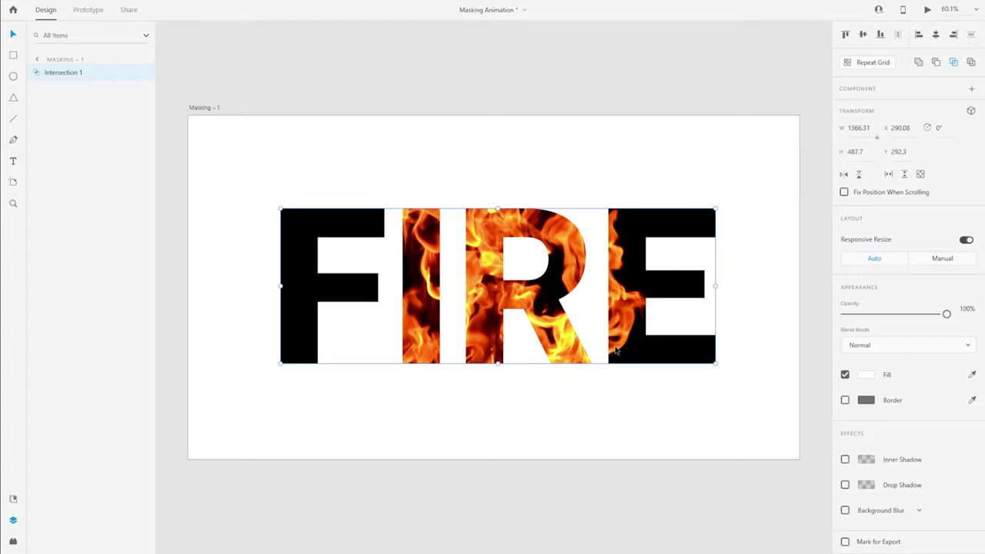
left_click(590, 408)
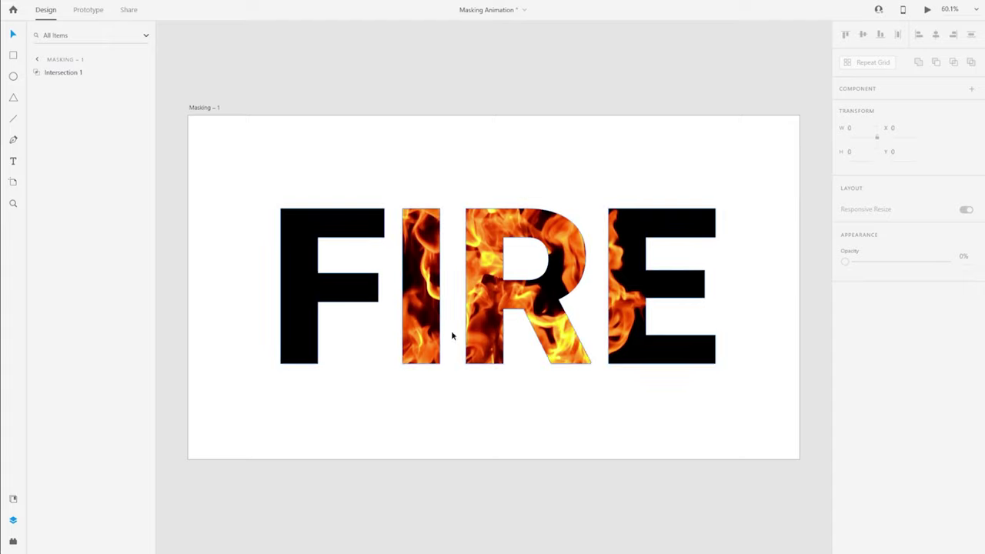
left_click(581, 329)
left_click(35, 72)
left_click(67, 90)
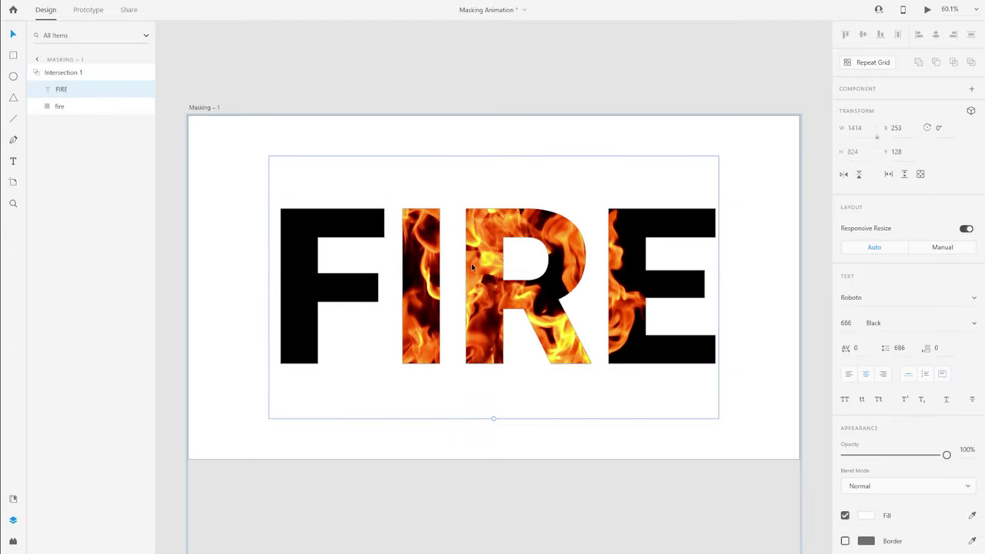
double_click(497, 294)
type("MORE")
key("Escape")
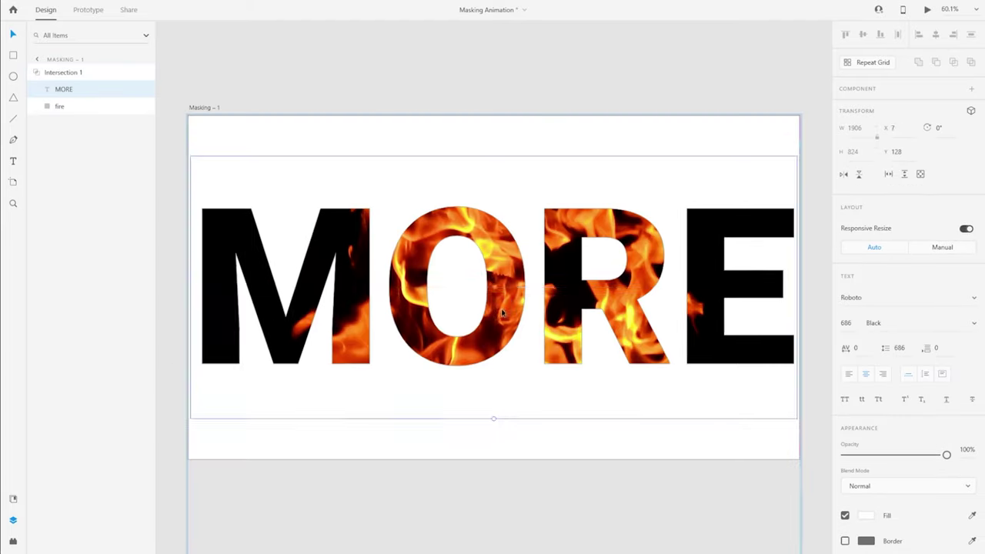
key("ctrl+z")
left_click(811, 436)
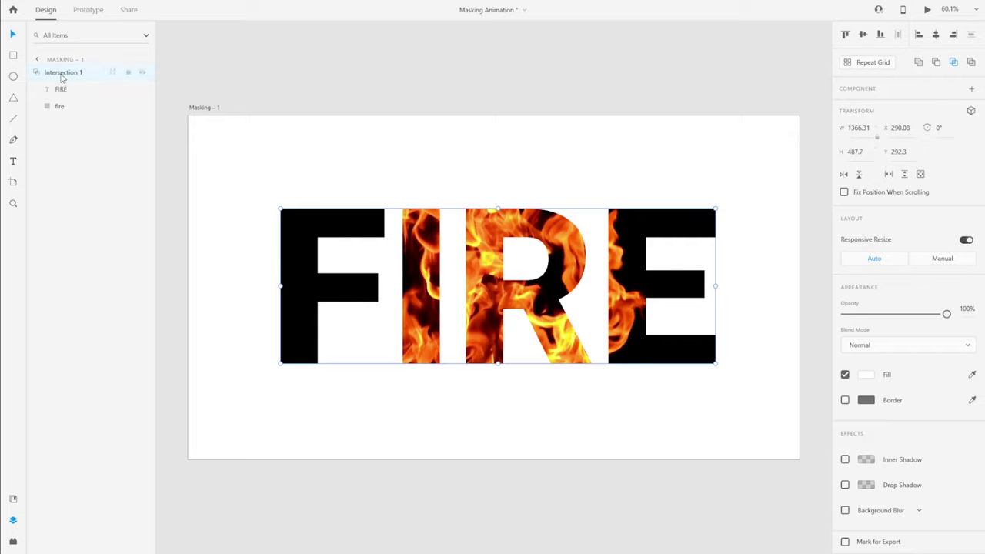
Ungroup Intersection 1 back into the FIRE text and the flame image.
right_click(62, 77)
left_click(103, 267)
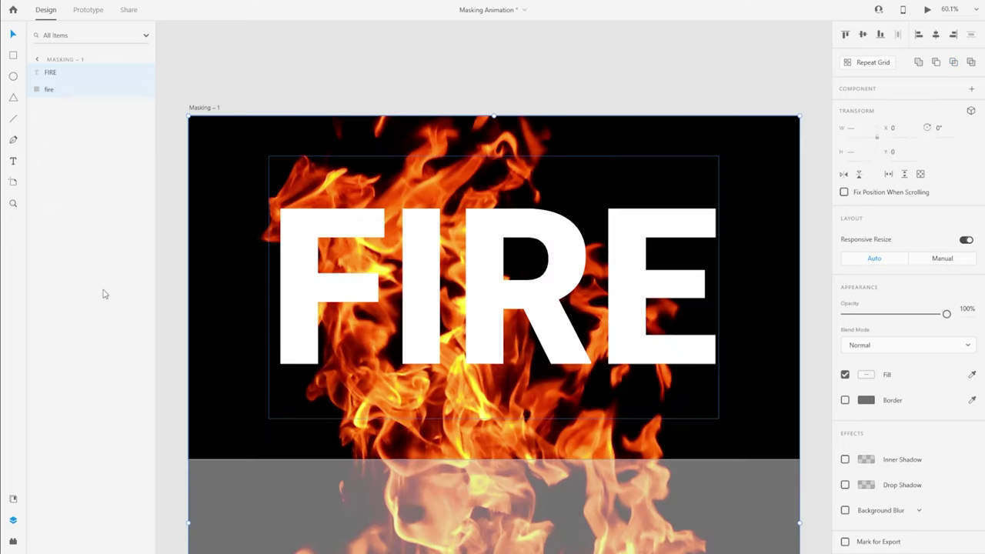
left_click(208, 91)
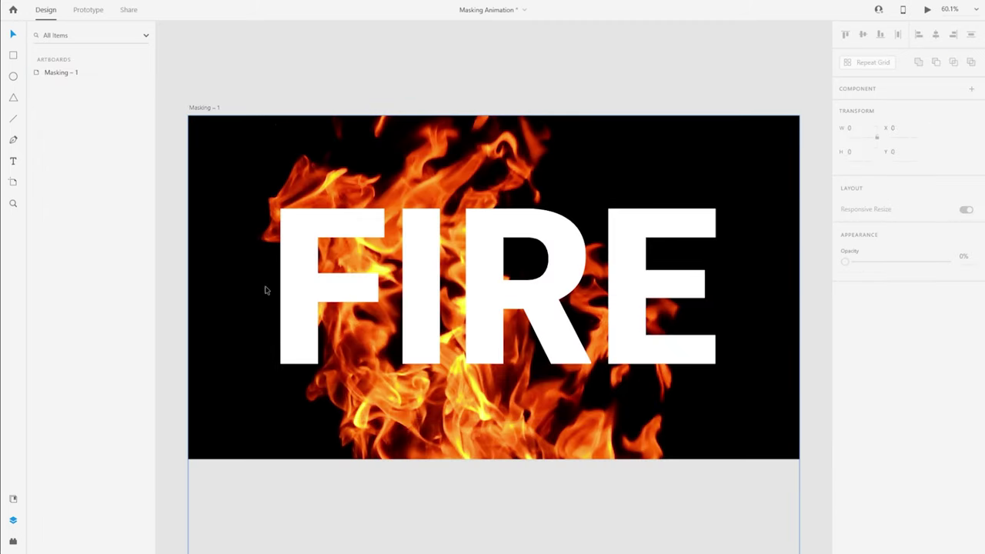
Move the FIRE text off the artboard onto the pasteboard.
left_click(298, 238)
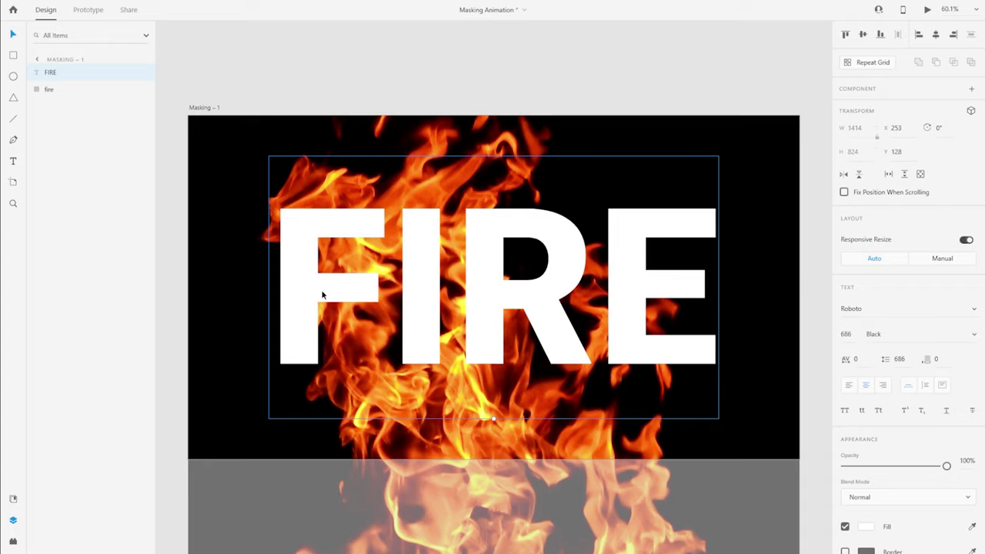
scroll(322, 295, "down", 5)
left_click_drag(323, 295, 584, 138)
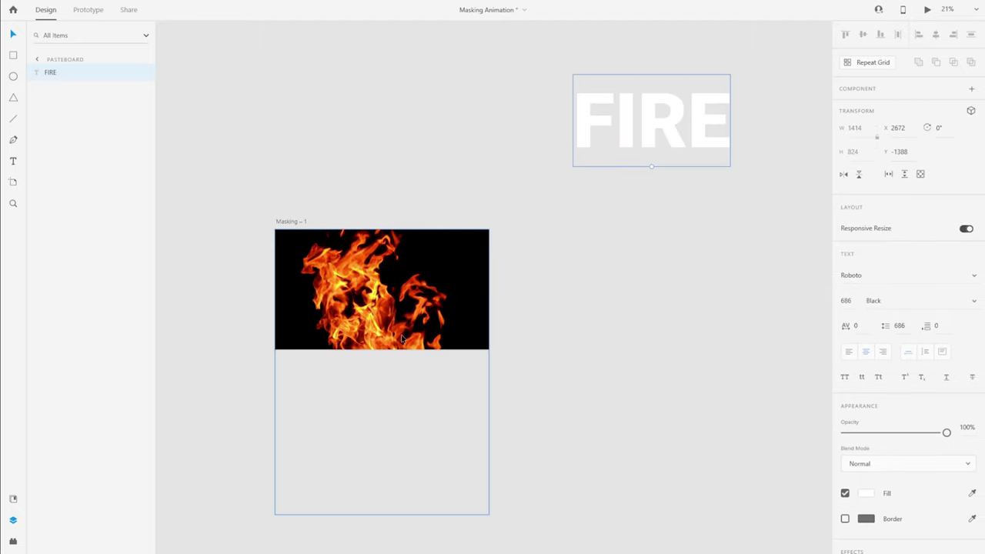
left_click(549, 320)
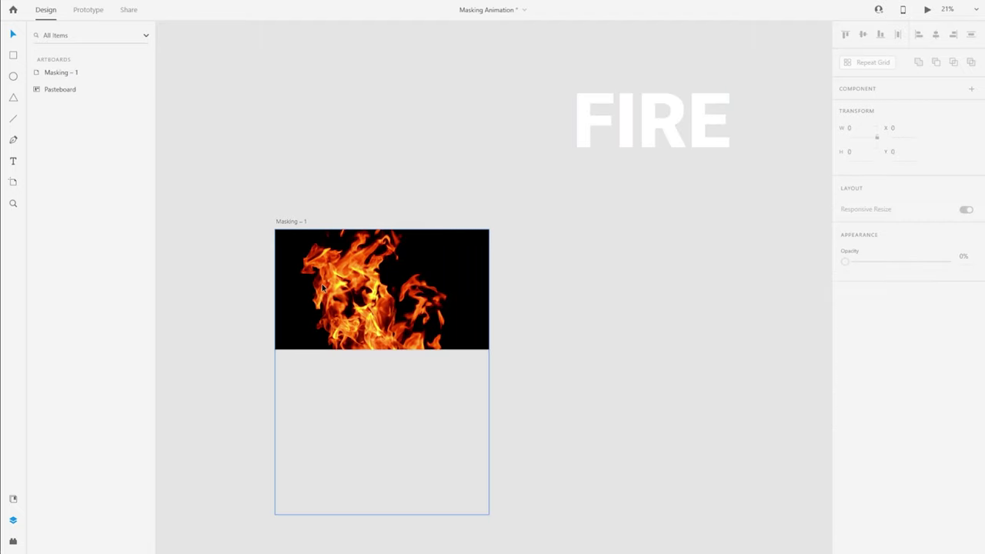
Draw a 1920 × 1080 rectangle over the fire image, snapped to the artboard at 0, 0.
left_click(373, 300)
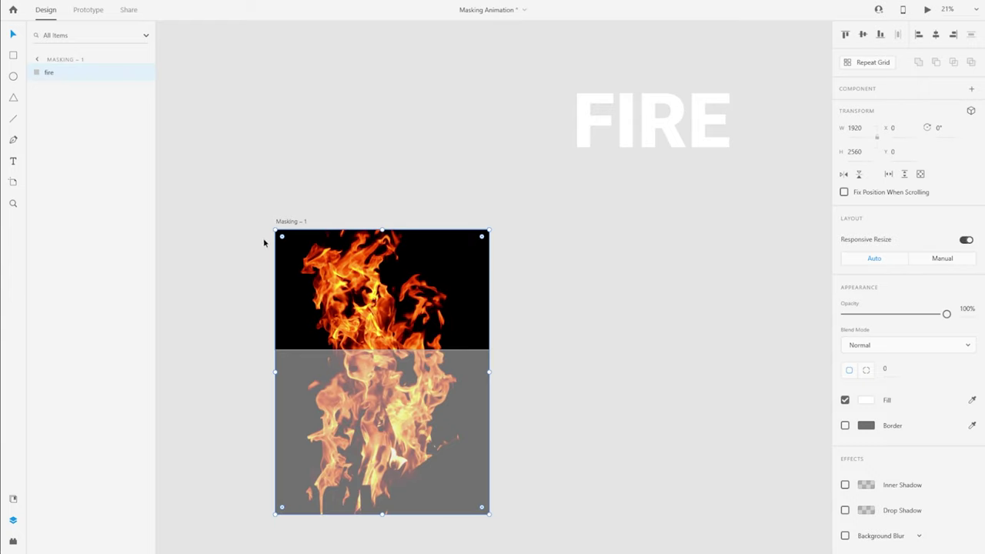
key("r")
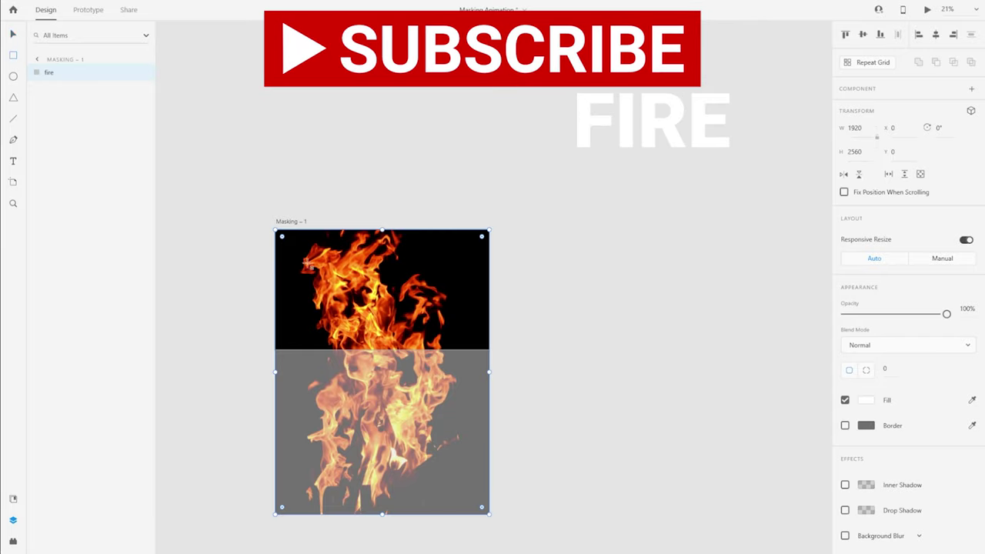
left_click_drag(307, 256, 486, 352)
mouse_move(383, 314)
left_mouse_down()
mouse_move(370, 291)
mouse_move(351, 288)
left_mouse_up()
left_click(860, 128)
type("1920")
key("Tab")
type("1080")
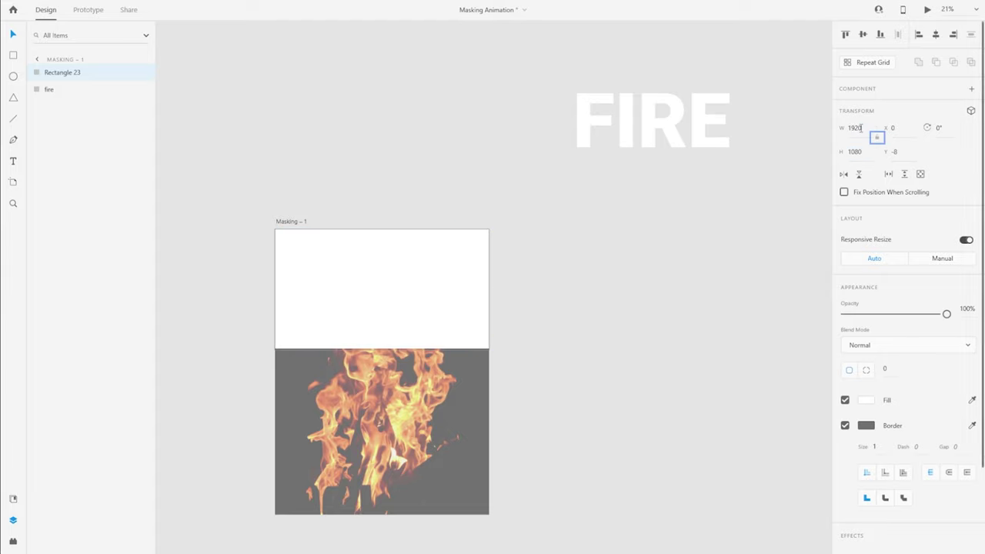
left_click_drag(369, 289, 370, 286)
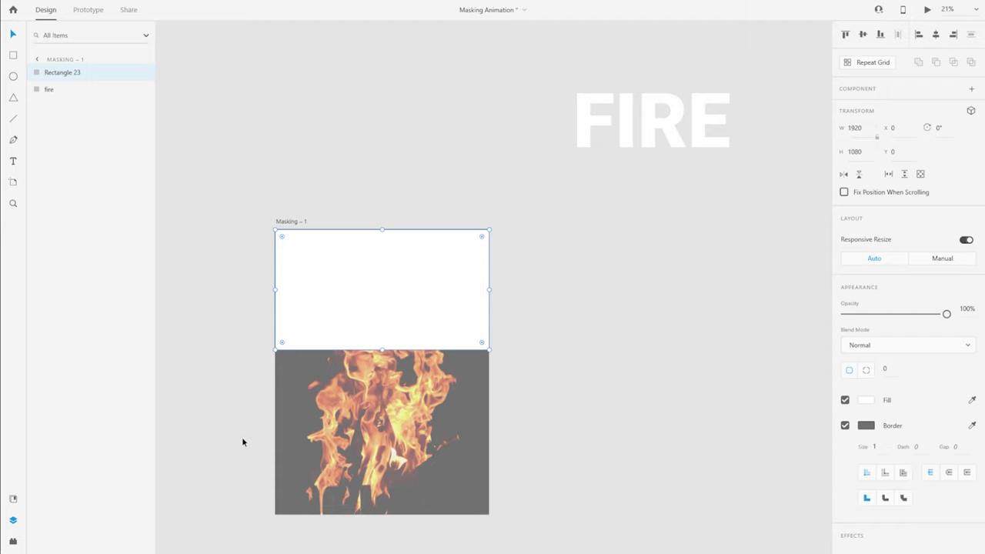
Rename the rectangle layer to 'Mask'.
scroll(259, 480, "up", 2)
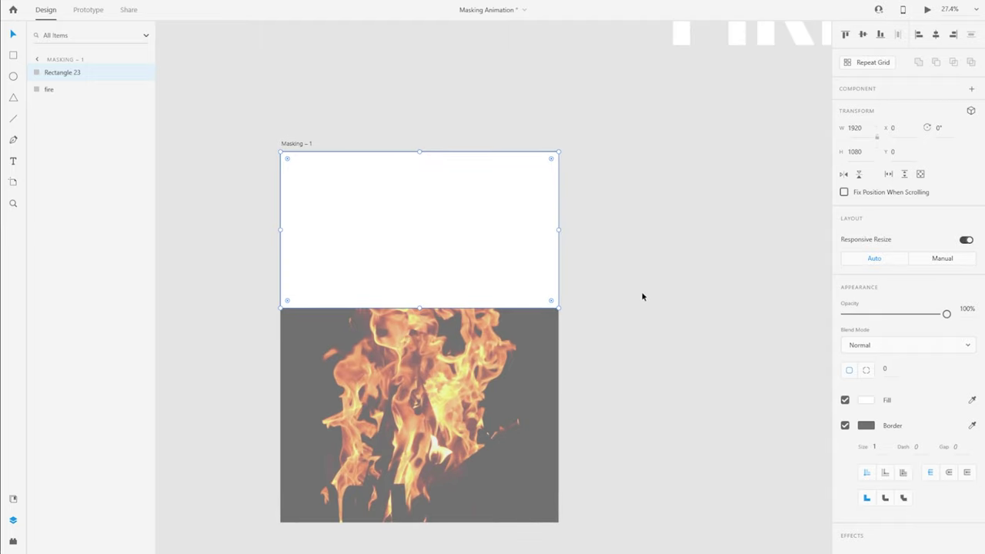
double_click(61, 73)
type("Mas")
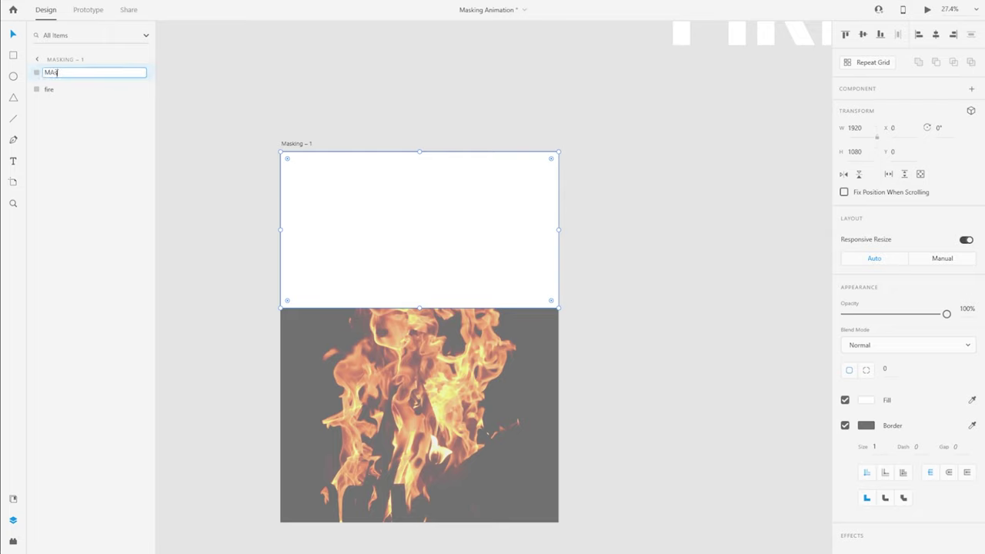
type("k")
key("Return")
Mask the fire image with the Mask rectangle using Mask with Shape.
left_click(63, 92)
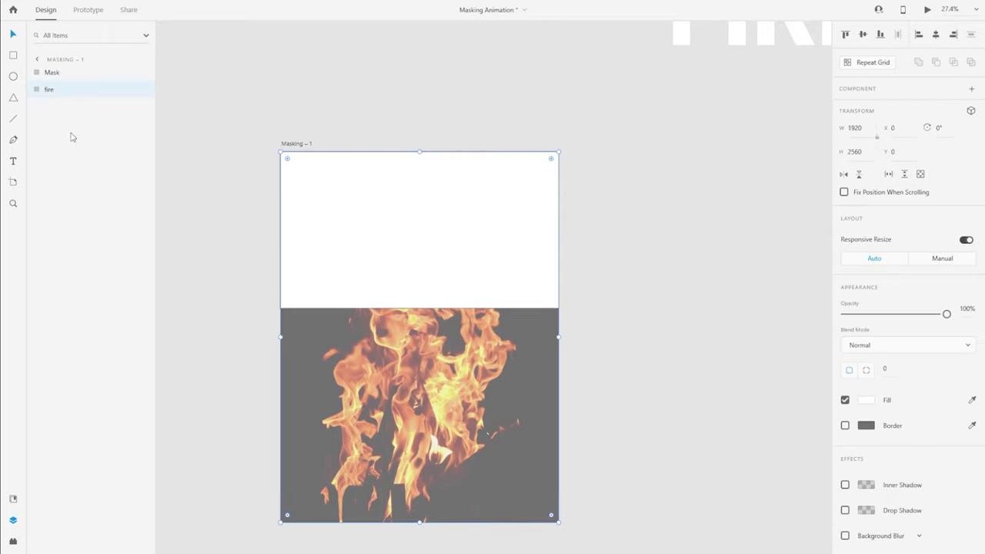
left_click(57, 75)
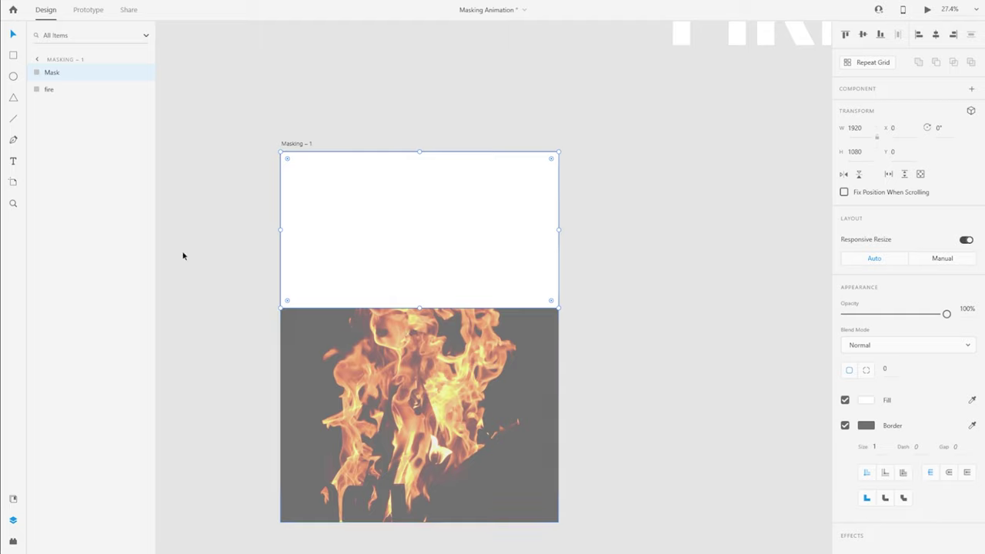
left_click(66, 91, "shift")
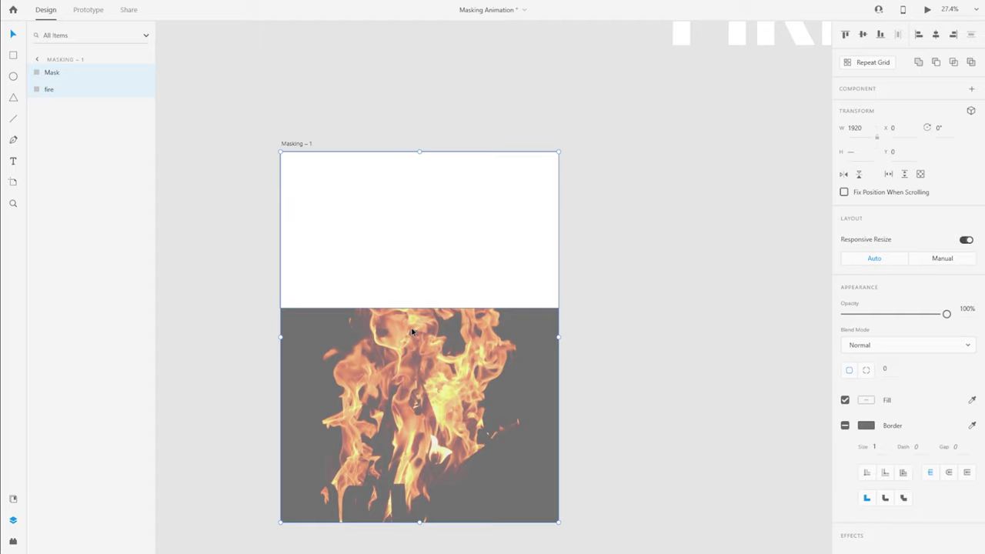
right_click(70, 74)
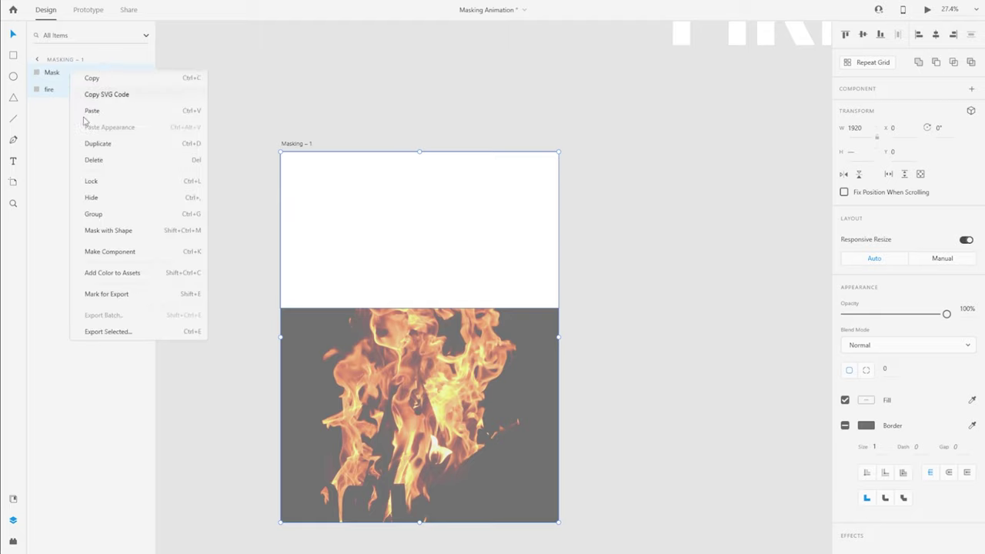
left_click(104, 232)
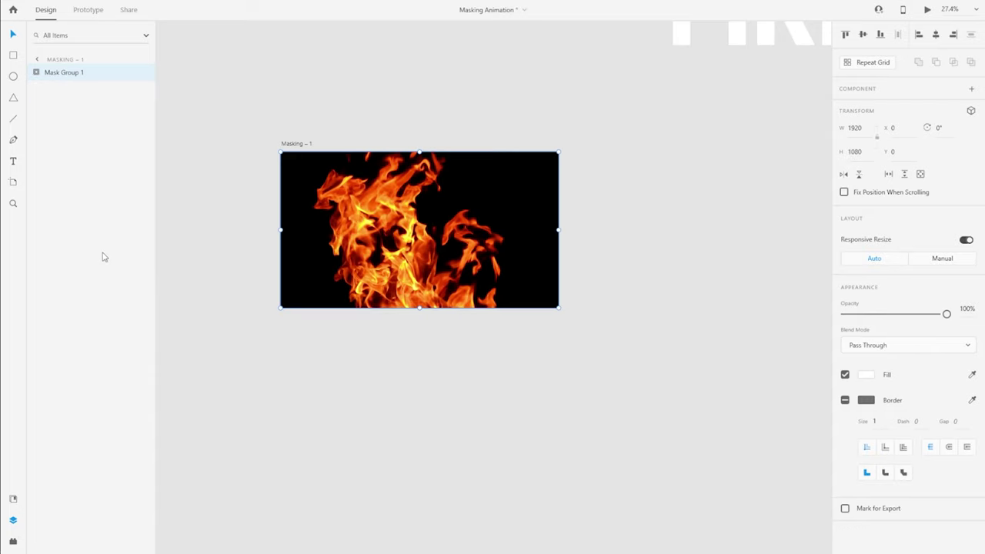
left_click(198, 229)
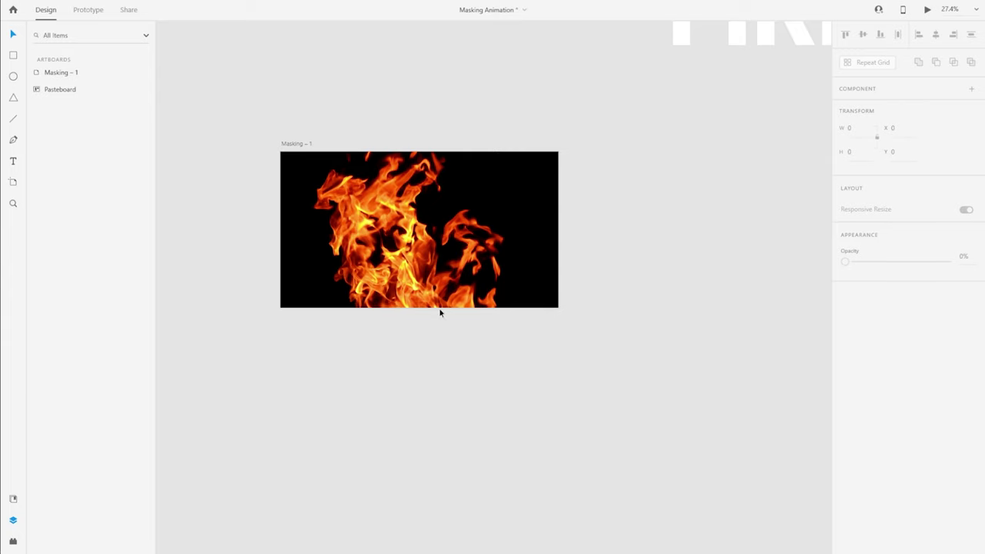
left_click(404, 240)
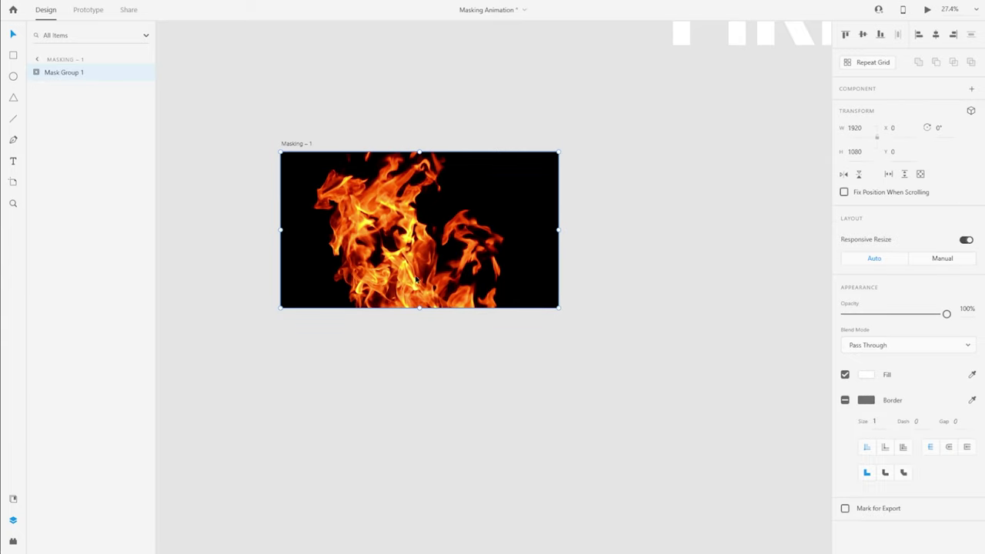
double_click(415, 266)
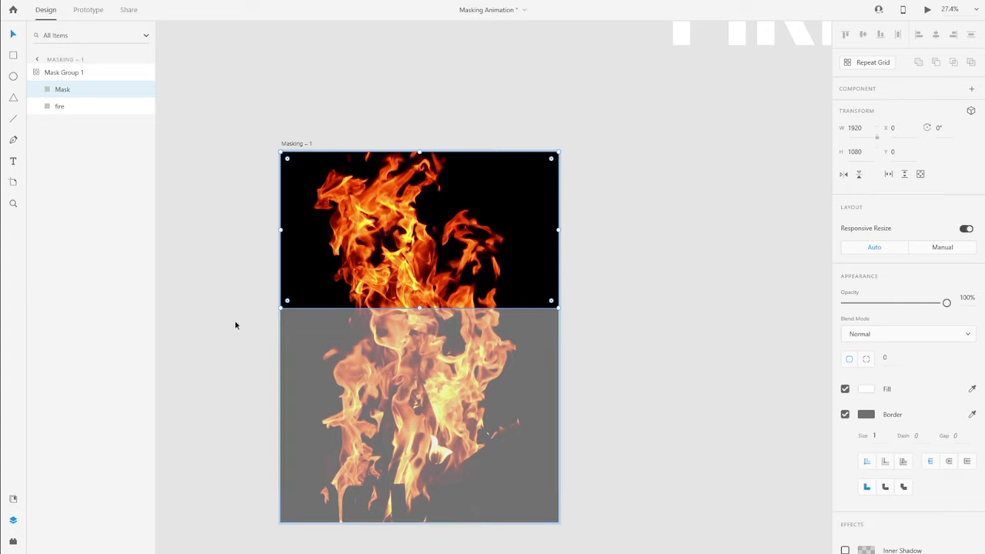
key("Escape")
Rename the resulting mask group to 'Fire'.
double_click(68, 74)
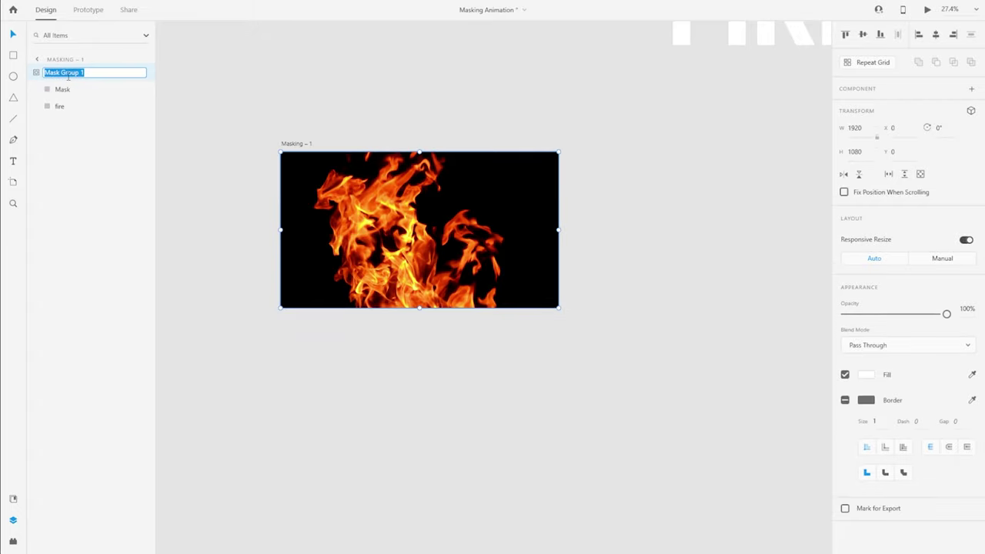
type("Fire")
key("Return")
scroll(468, 105, "up", 2)
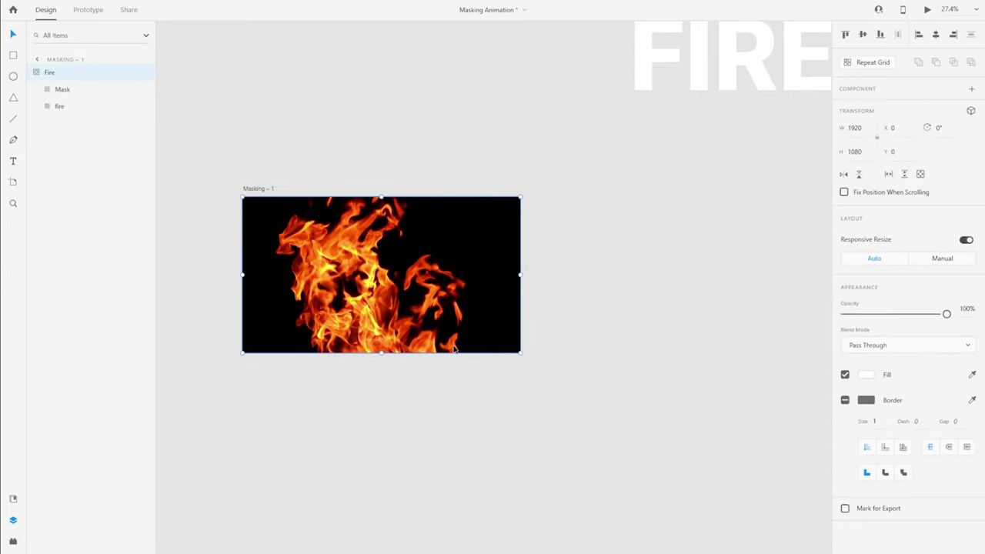
Move the FIRE text from the pasteboard back over the masked fire image.
left_click(620, 321)
left_click_drag(639, 77, 295, 279)
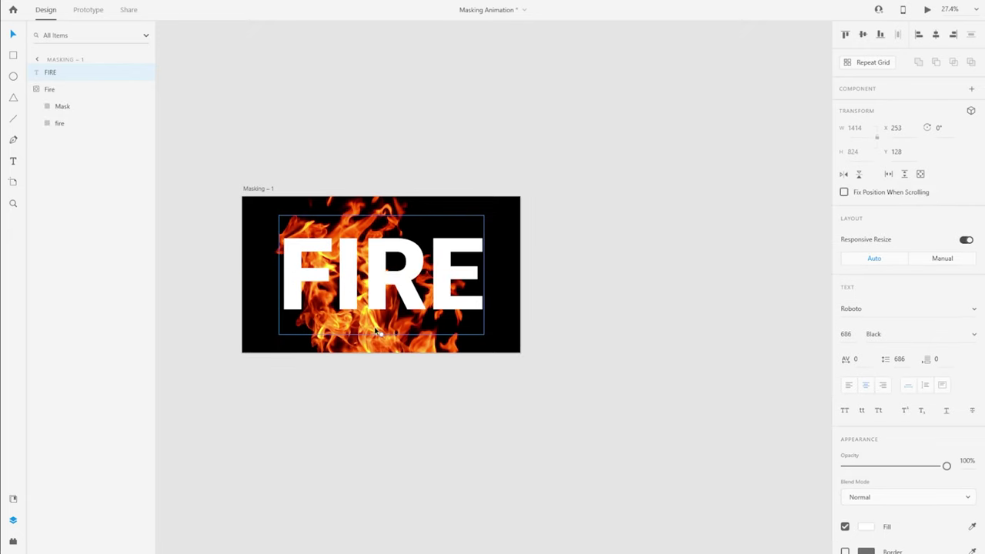
key("ctrl+0")
left_click(293, 87)
left_click(310, 284)
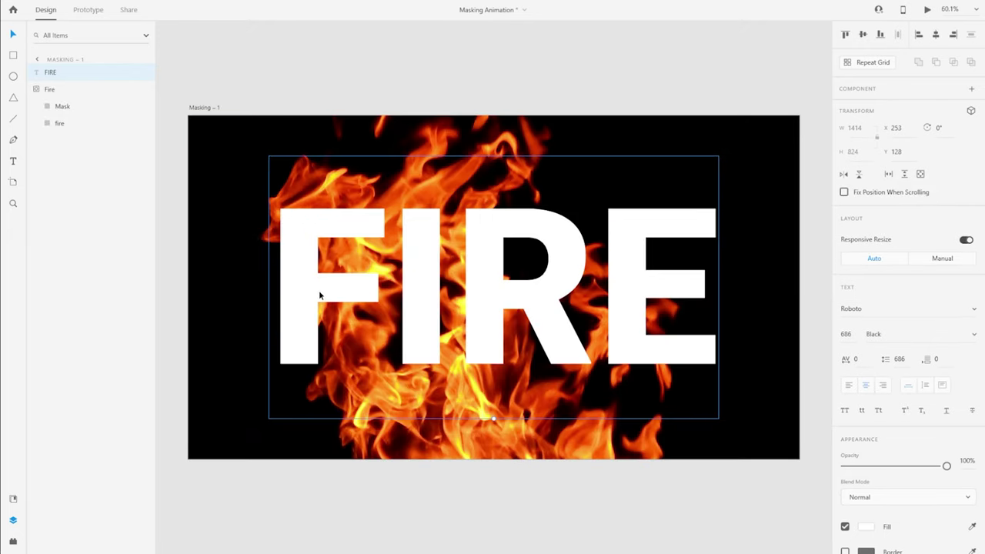
left_click(262, 85)
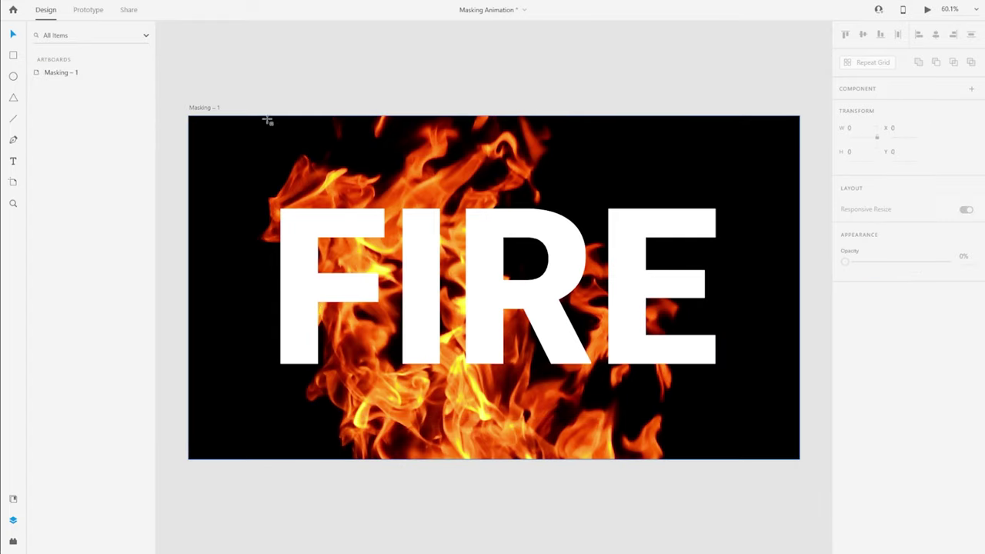
Draw a white rectangle across the artboard, snapped to its corner, sized 1920 × 1080.
key("r")
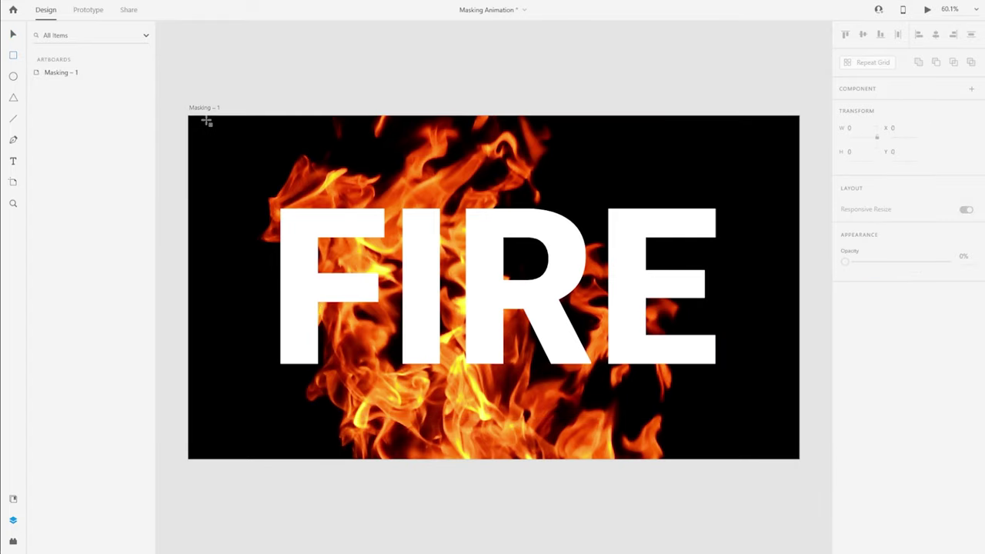
mouse_move(208, 122)
left_mouse_down()
mouse_move(804, 470)
mouse_move(809, 487)
mouse_move(815, 467)
left_mouse_up()
left_click_drag(395, 271, 374, 266)
left_click(853, 127)
type("1920")
key("Tab")
type("1080")
key("Return")
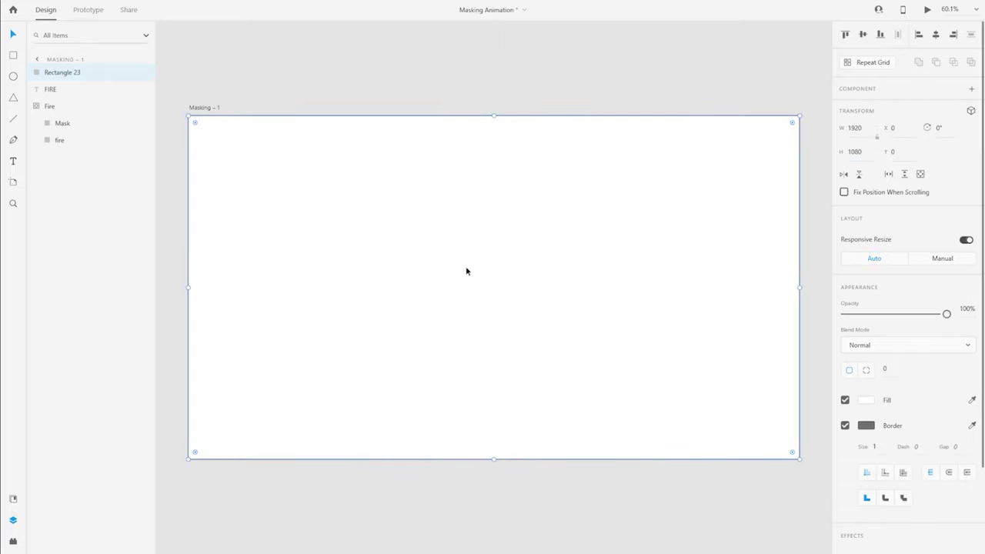
Re-snap the new rectangle to the artboard and rename its layer 'Text'.
mouse_move(466, 271)
left_mouse_down()
mouse_move(466, 279)
mouse_move(467, 268)
left_mouse_up()
double_click(70, 72)
type("Text")
key("Return")
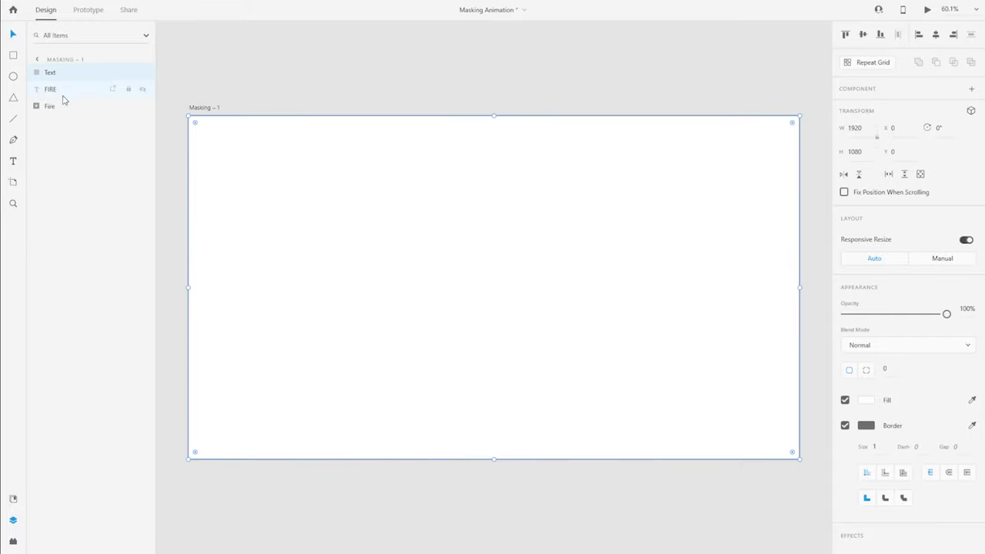
Remove the Text rectangle's border and fill it with red #FF0000.
left_click(63, 96)
left_click(62, 75)
left_click(844, 426)
left_click(866, 400)
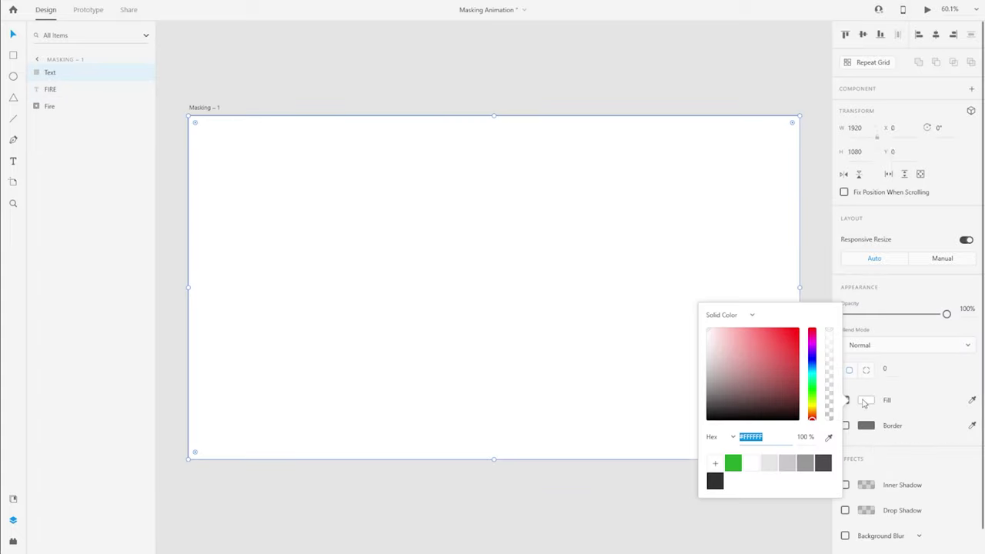
left_click_drag(745, 367, 798, 329)
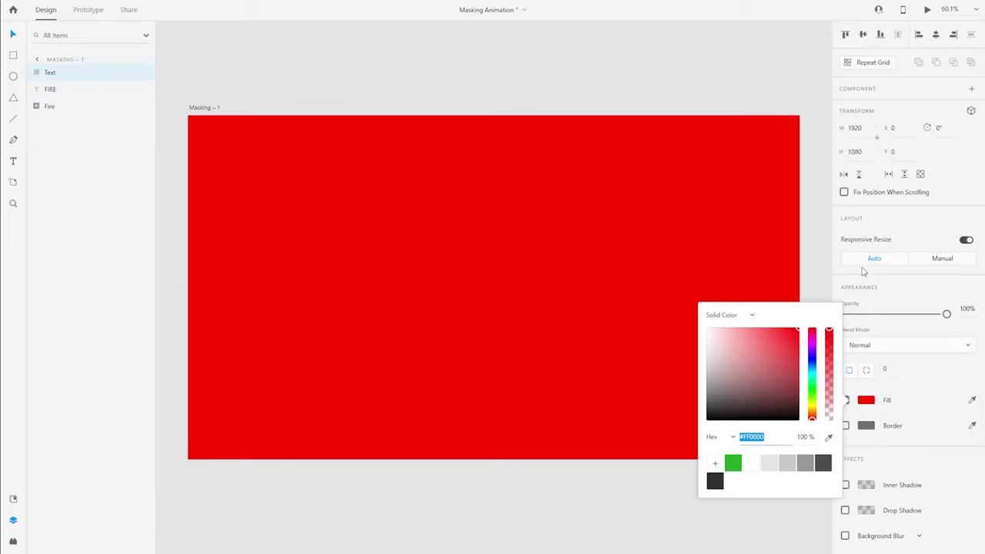
left_click(331, 72)
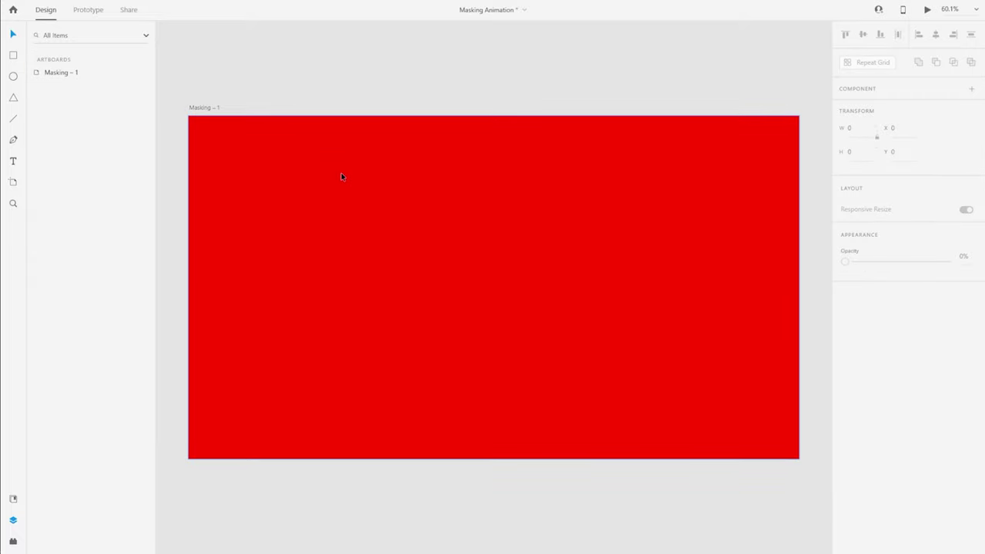
Move the FIRE text layer above the red Text rectangle.
left_click(341, 181)
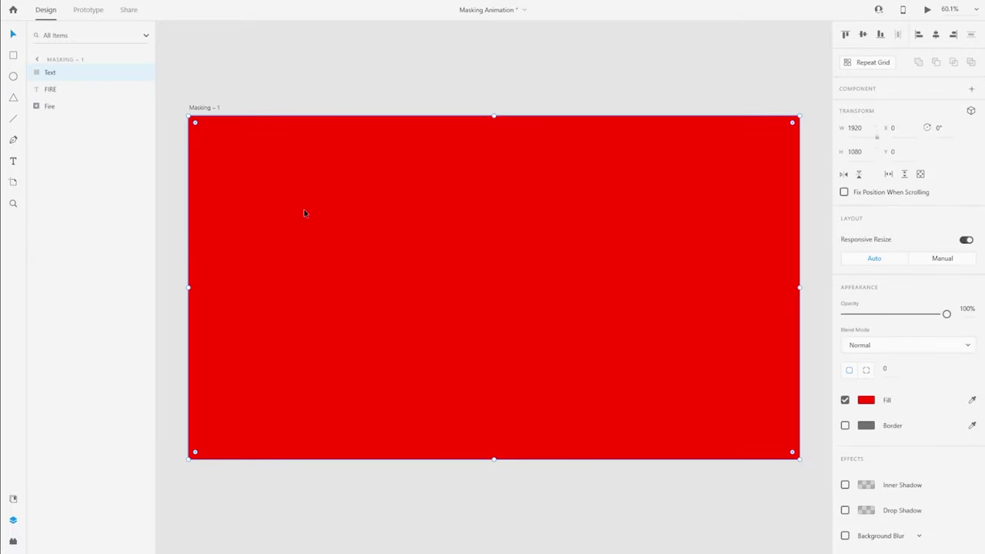
left_click(73, 92)
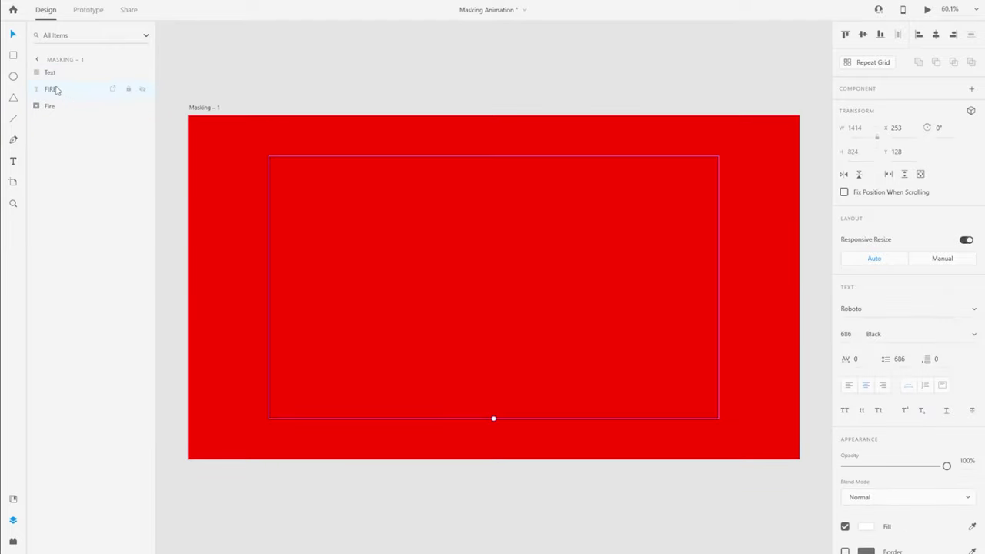
left_click_drag(52, 92, 67, 70)
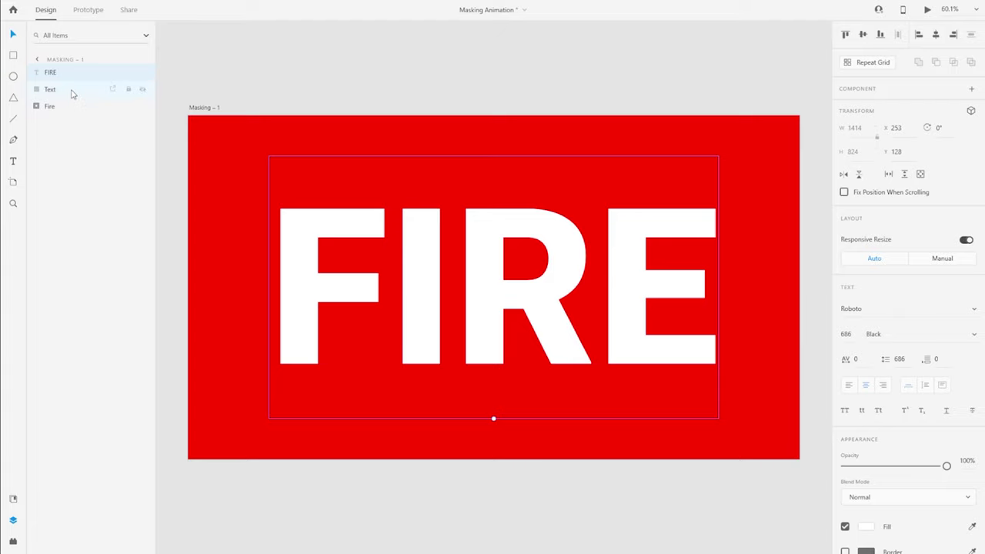
Intersect the red Text rectangle with the FIRE text and name the result 'Text'.
left_click(73, 91)
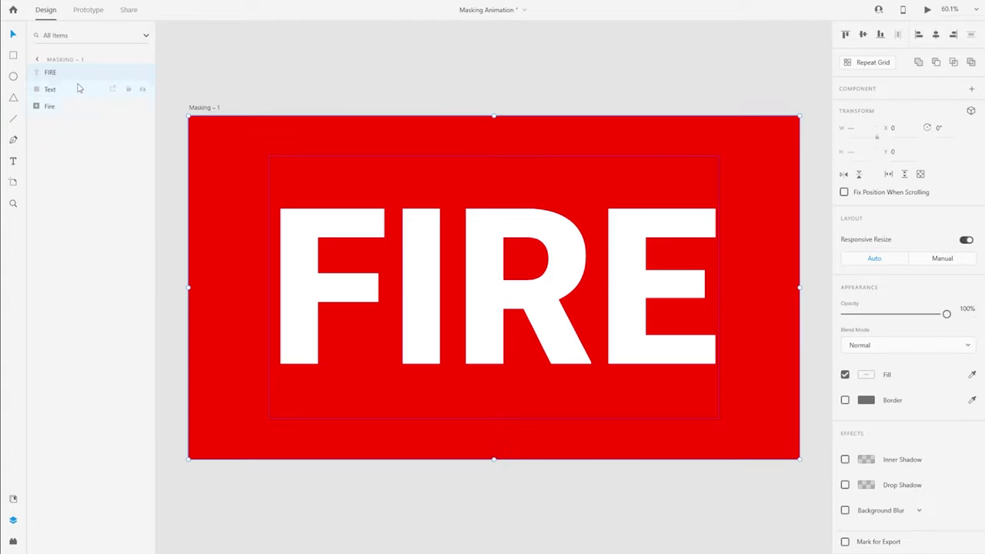
left_click(80, 77, "shift")
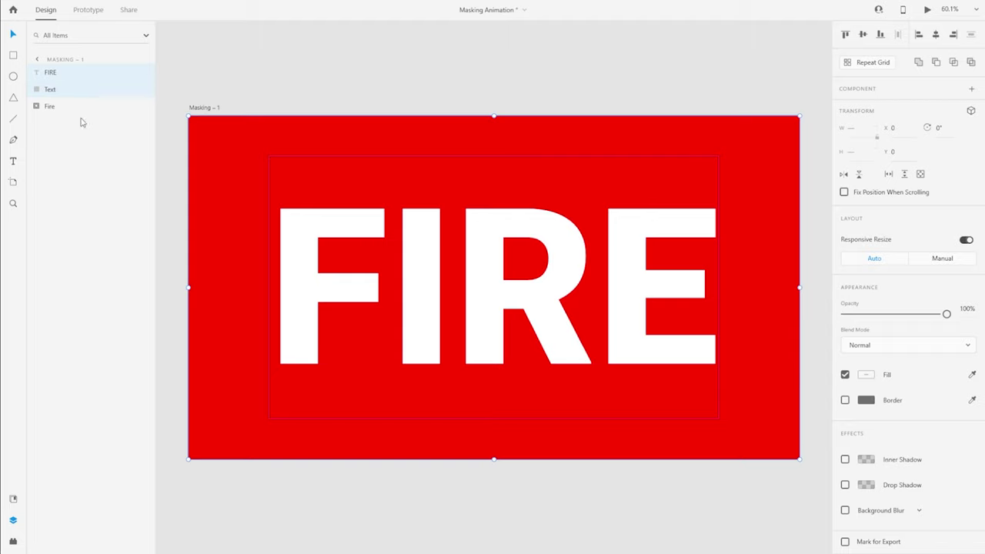
left_click(954, 63)
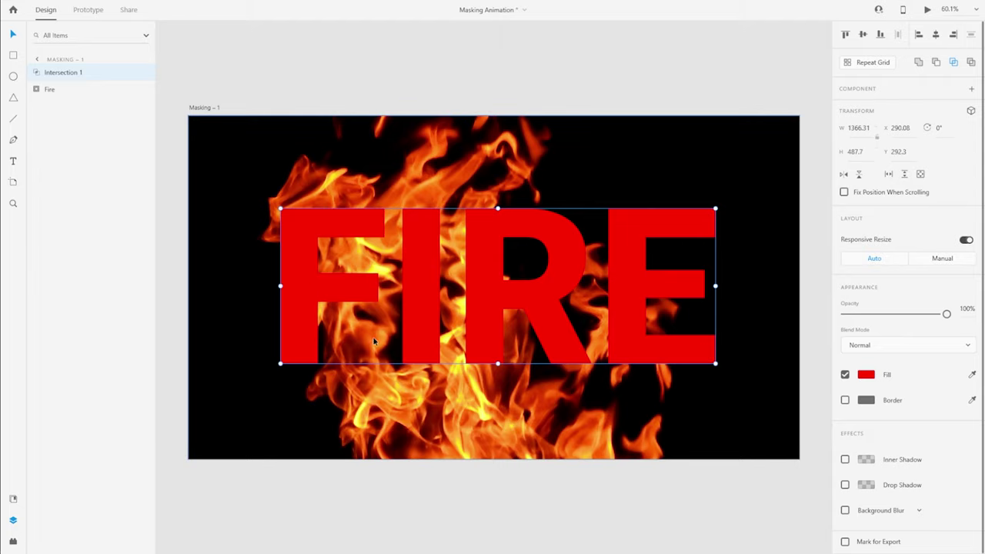
double_click(61, 72)
type("Text")
key("Return")
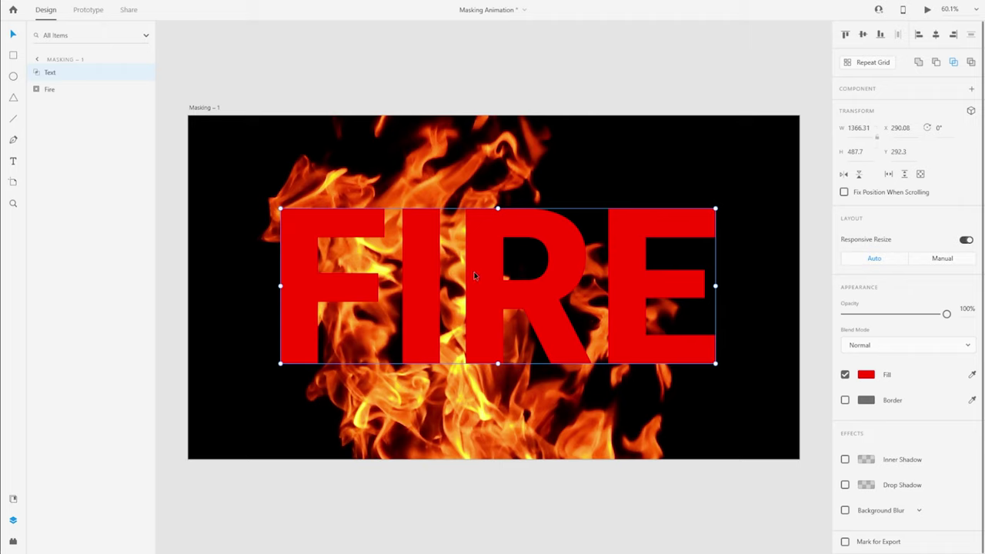
Inspect the Text group's contents, then select the red FIRE letters.
left_click(31, 72)
double_click(378, 220)
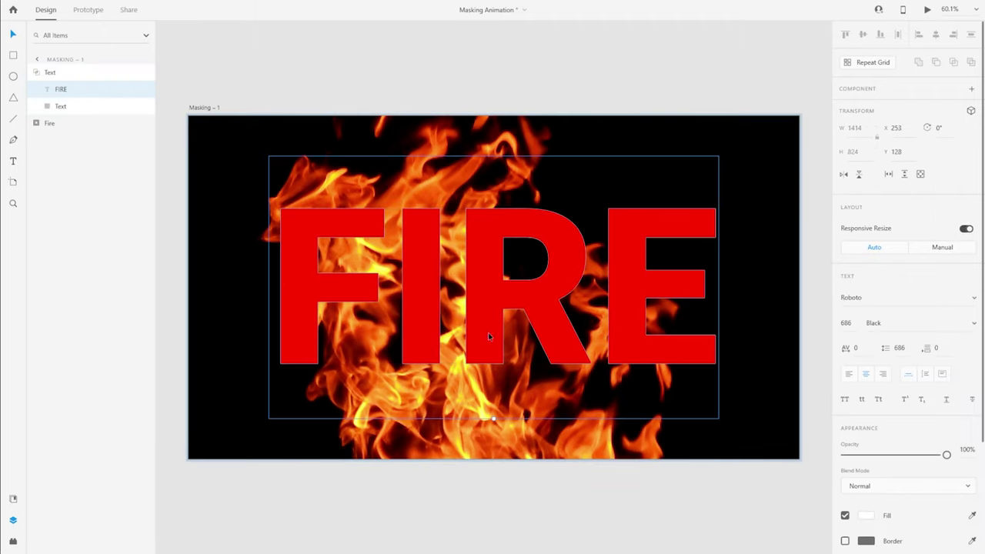
left_click(69, 73)
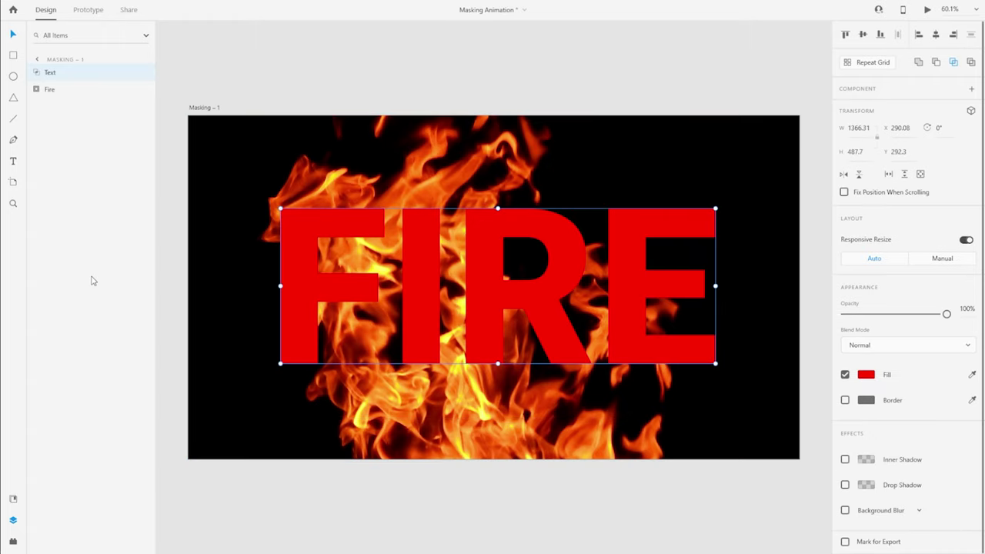
left_click(307, 98)
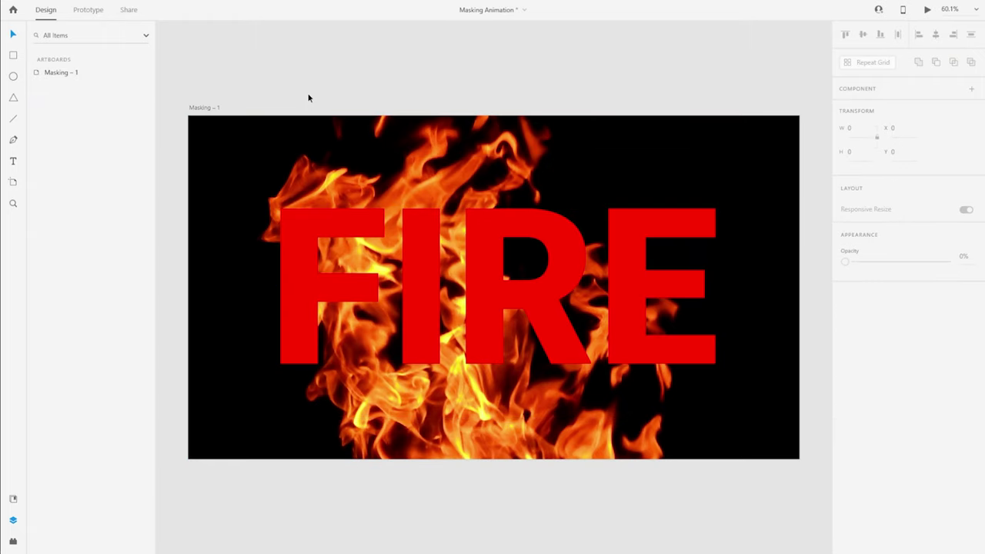
left_click(292, 235)
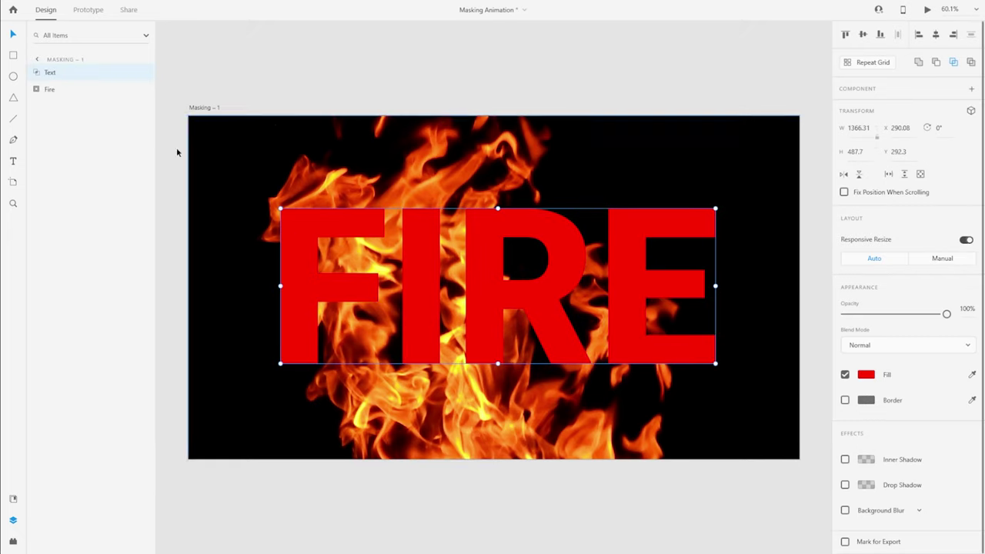
Mask the Fire image with the red FIRE letters and name the group 'Mask'.
left_click(69, 92, "shift")
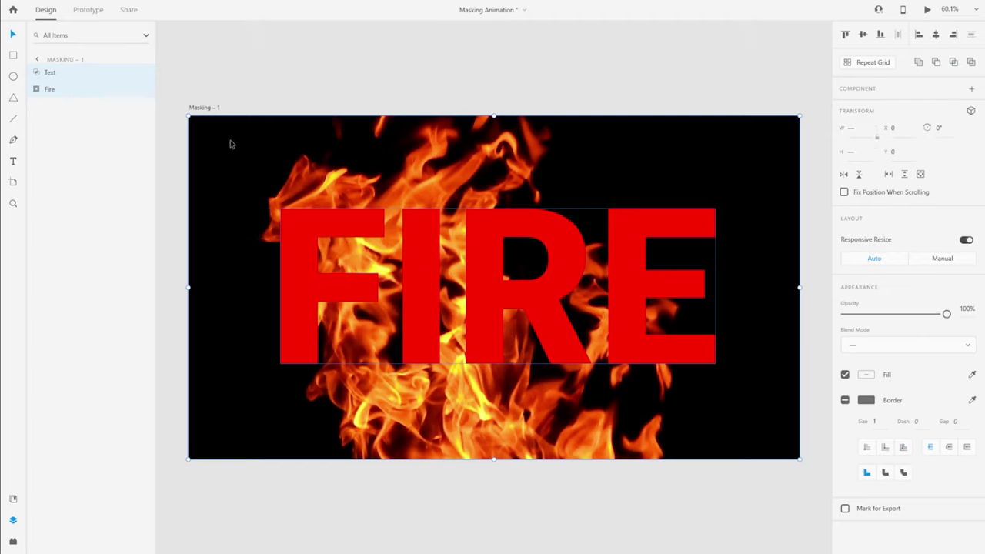
right_click(82, 75)
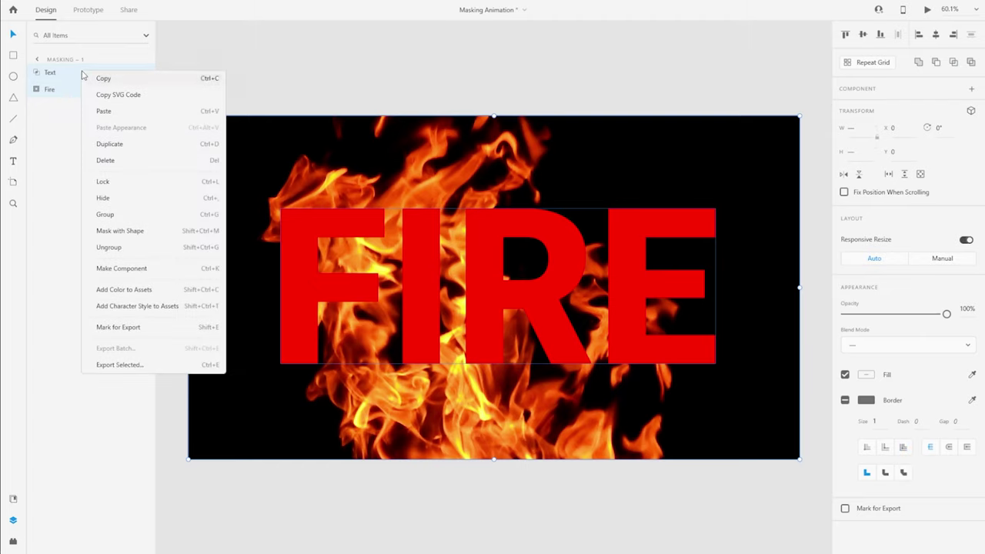
left_click(123, 233)
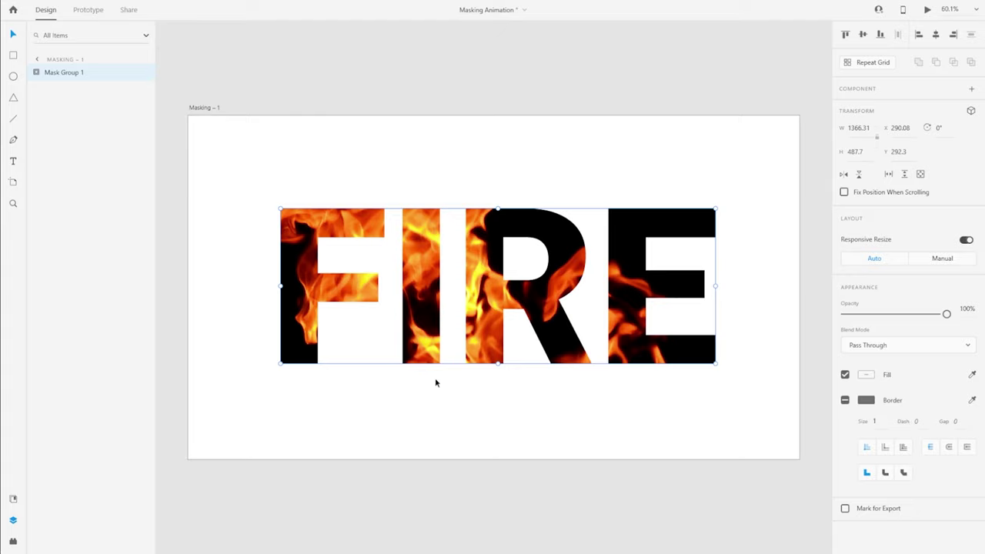
double_click(58, 72)
type("Mask")
key("Return")
Expand the Mask group's Fire and Text layers, then select the Masking – 1 artboard.
left_click(36, 73)
left_click(47, 106)
left_click(47, 89)
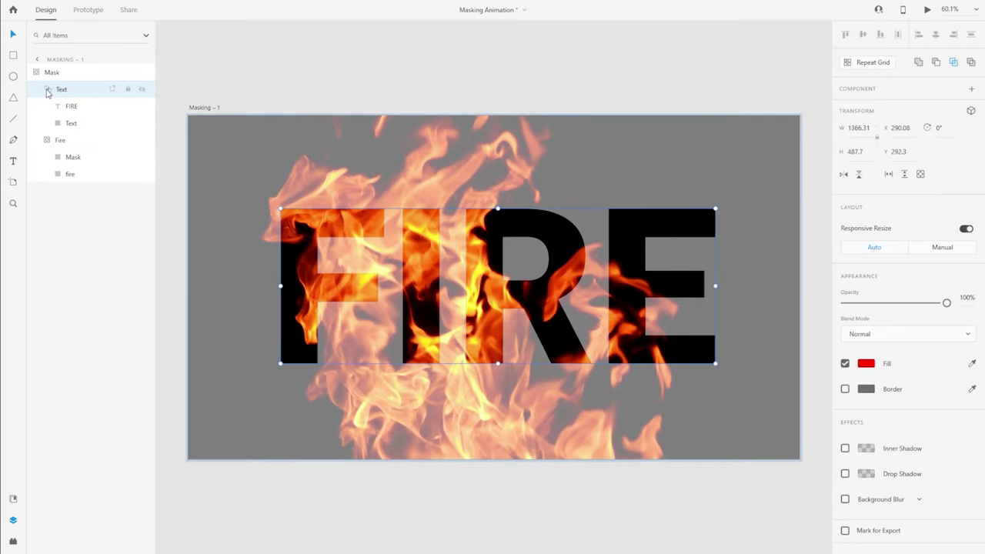
left_click(51, 74)
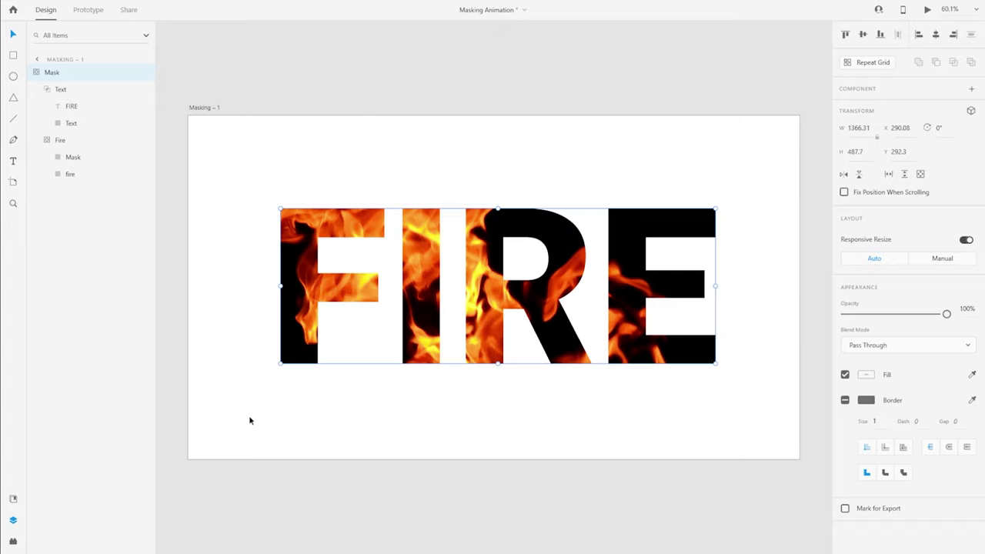
scroll(167, 367, "down", 5)
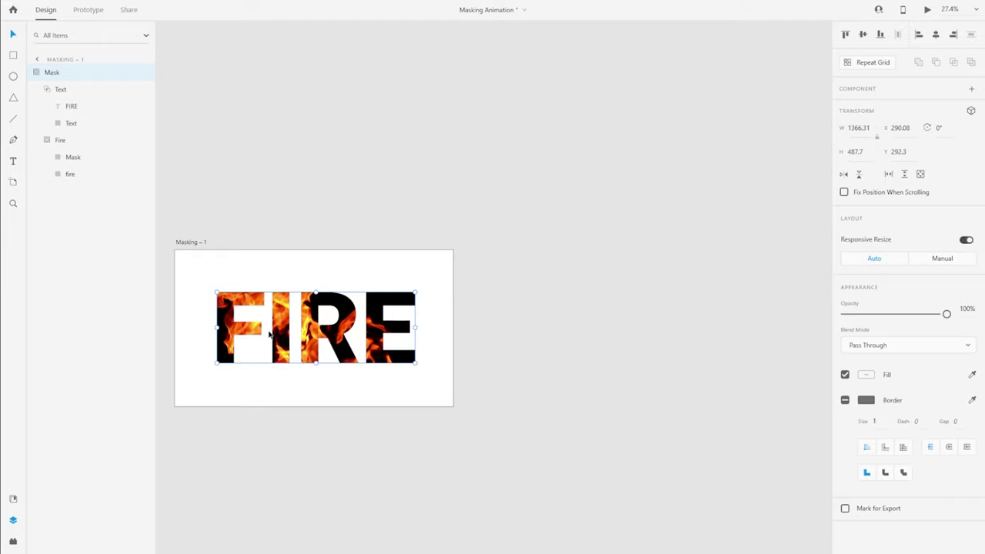
left_click(238, 243)
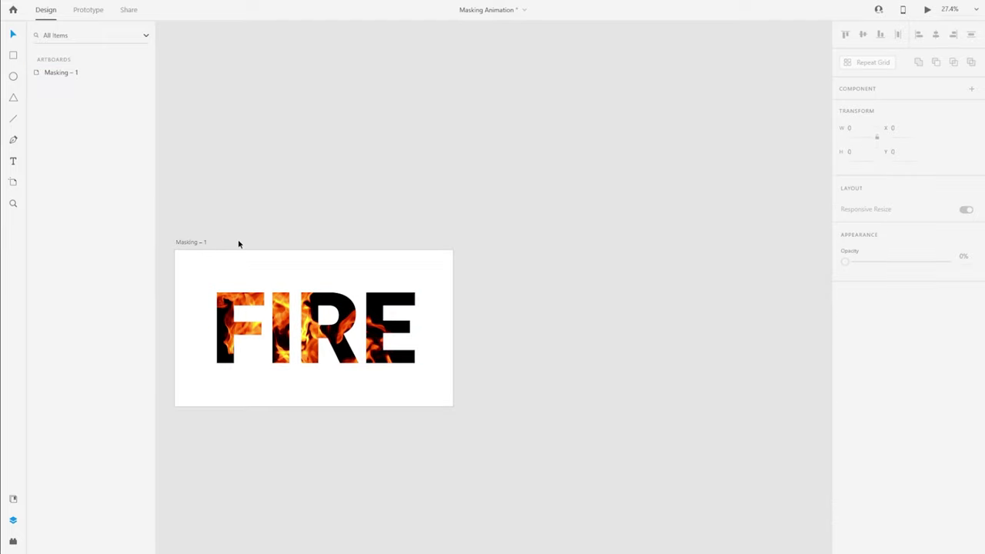
left_click(191, 243)
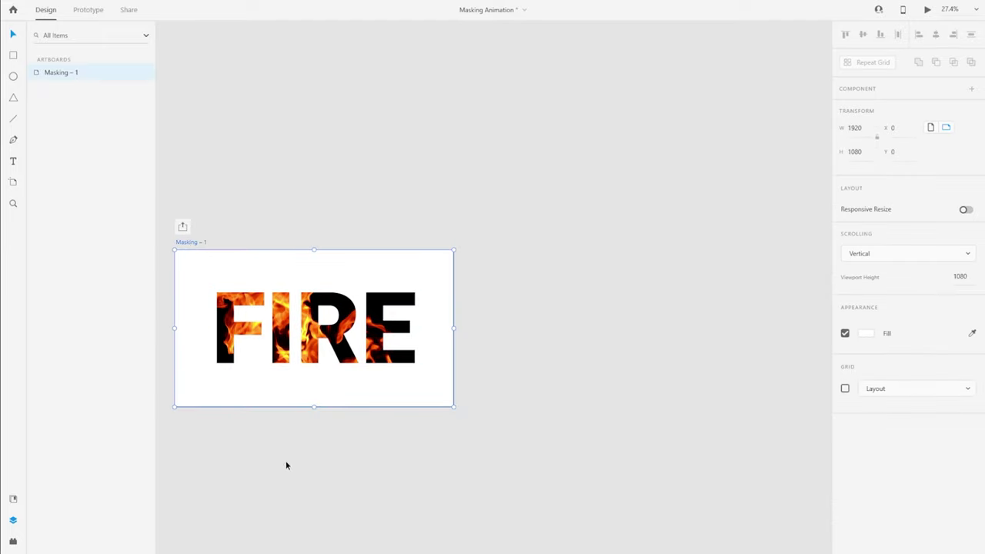
Duplicate the Masking – 1 artboard as Masking – 2 and move the copy slightly to the right.
right_click(73, 74)
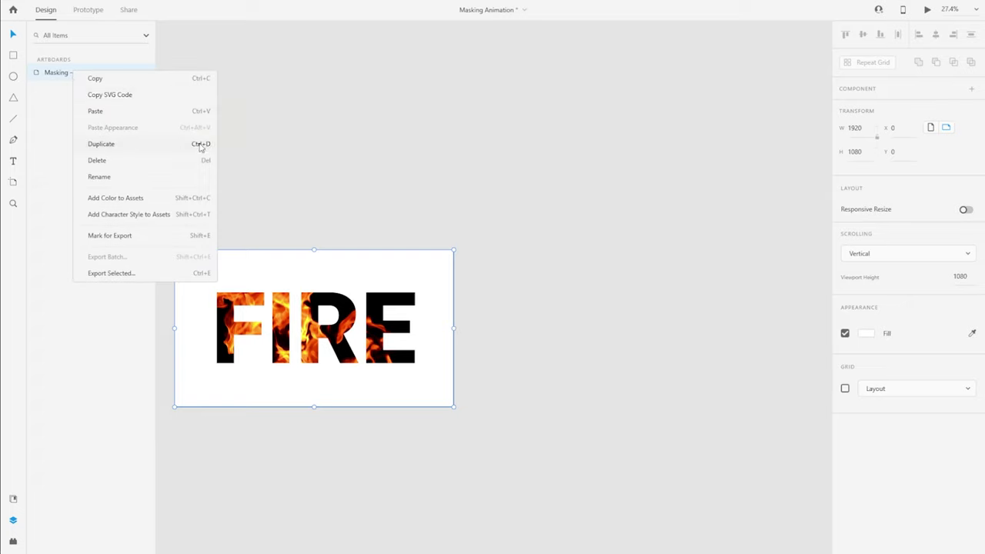
left_click(147, 145)
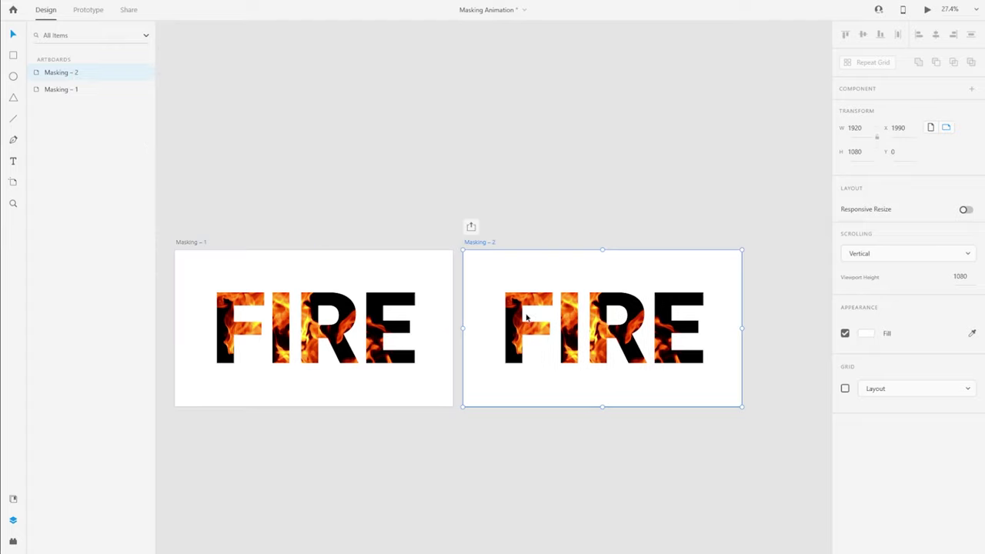
left_click_drag(472, 241, 492, 239)
scroll(492, 239, "down", 1)
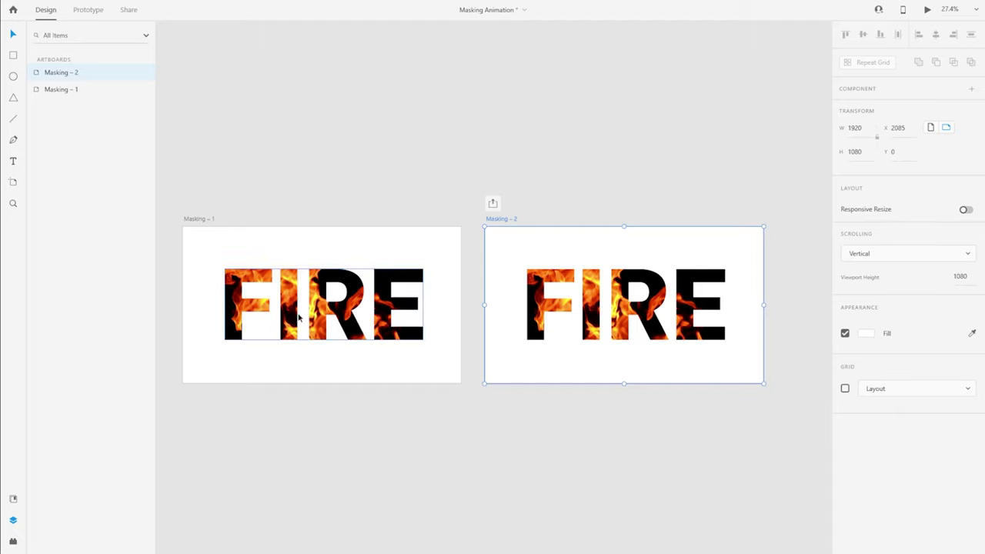
scroll(784, 332, "up", 5)
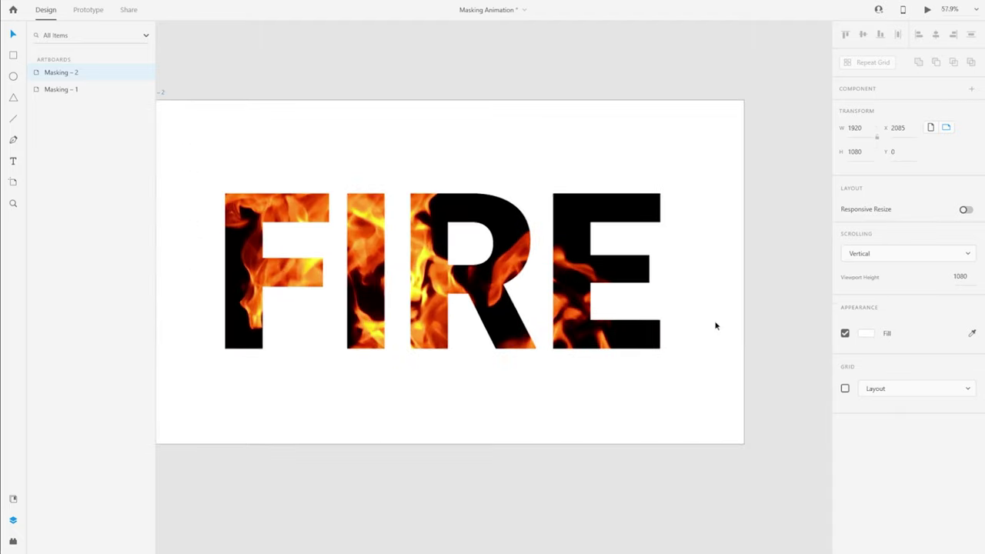
scroll(314, 93, "left", 3)
Expand the Mask and Fire groups on Masking – 2 and move the fire image up inside the letters.
left_click(454, 270)
left_click(40, 73)
left_click(59, 106)
left_click(47, 106)
left_click(73, 140)
scroll(473, 273, "down", 5)
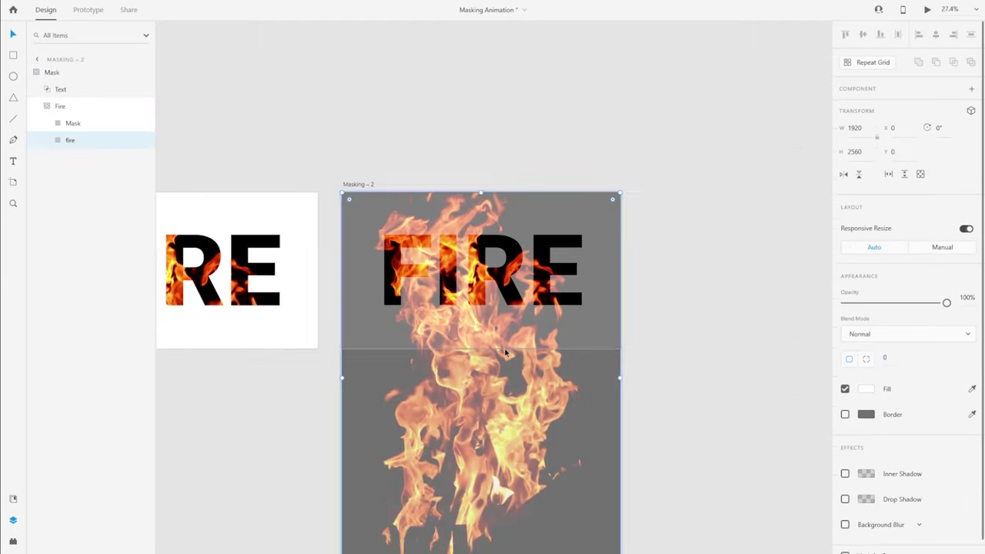
left_click_drag(497, 333, 469, 124)
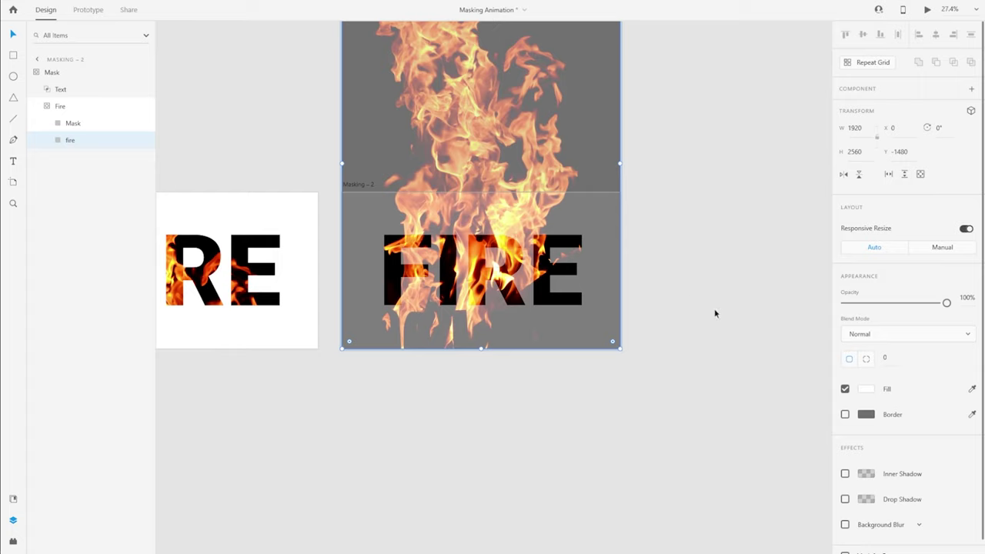
scroll(482, 190, "up", 3)
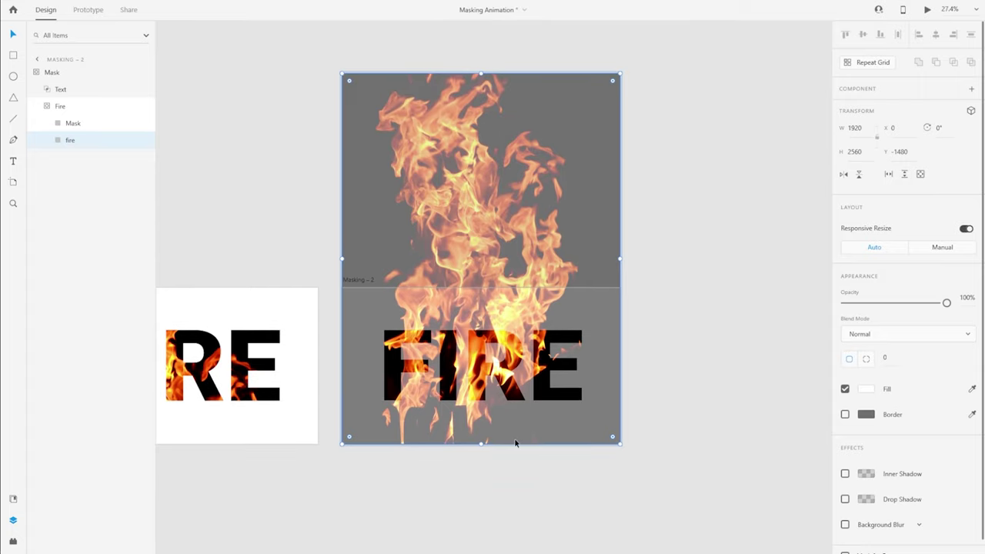
Expand the Text group in Layers and pan so both FIRE artboards are fully visible.
left_click(72, 107)
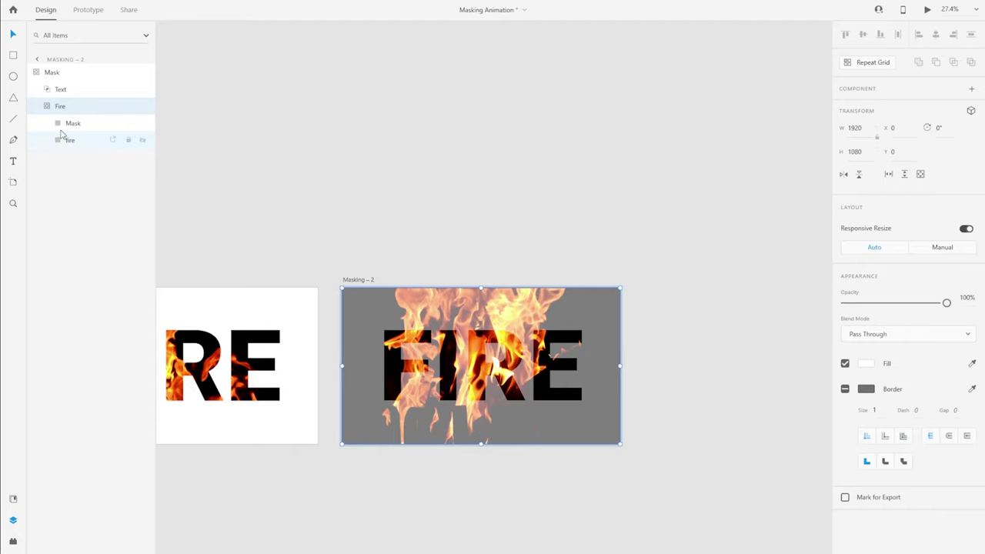
left_click(48, 107)
left_click(57, 89)
left_click(48, 89)
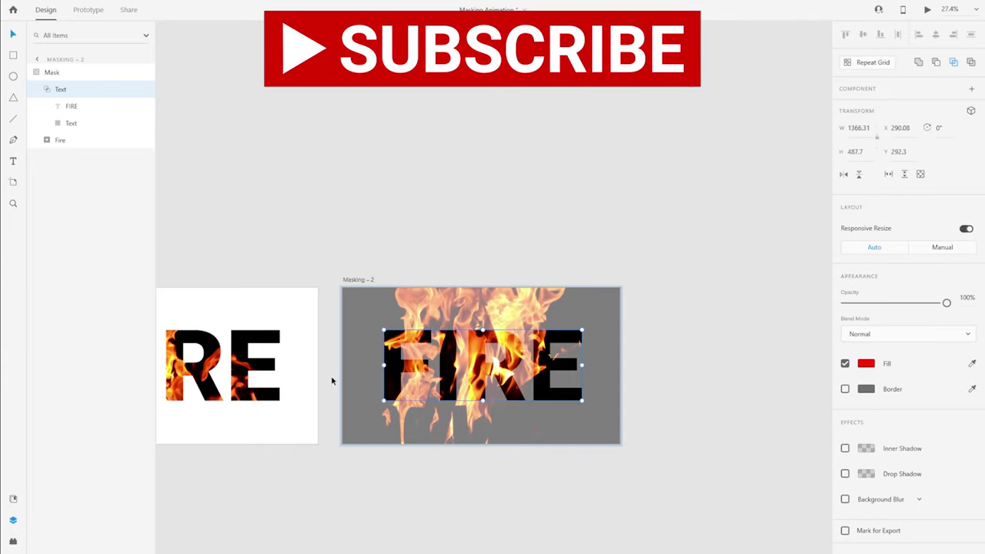
left_click_drag(330, 376, 472, 292)
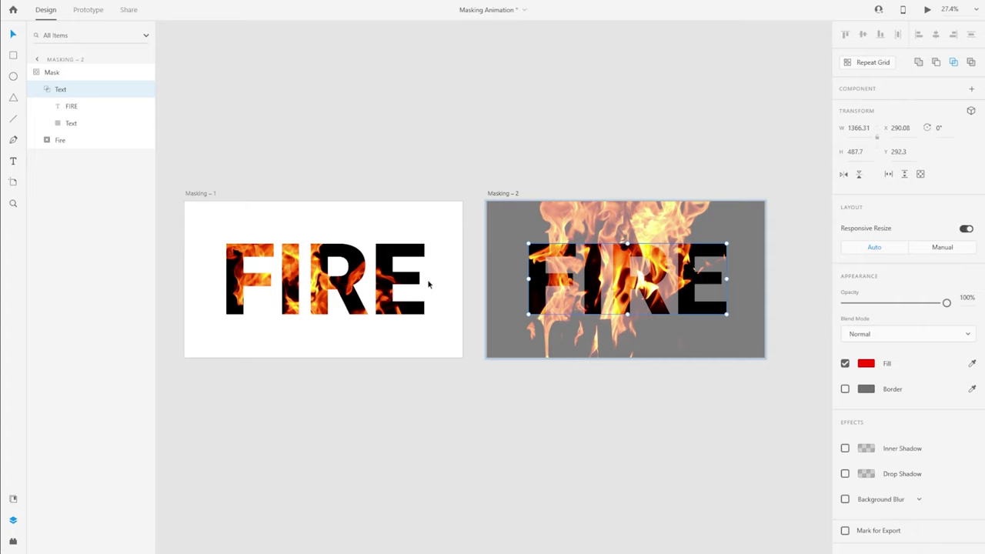
Enlarge the FIRE text layer on Masking – 2 and centre it on the artboard.
left_click(74, 107)
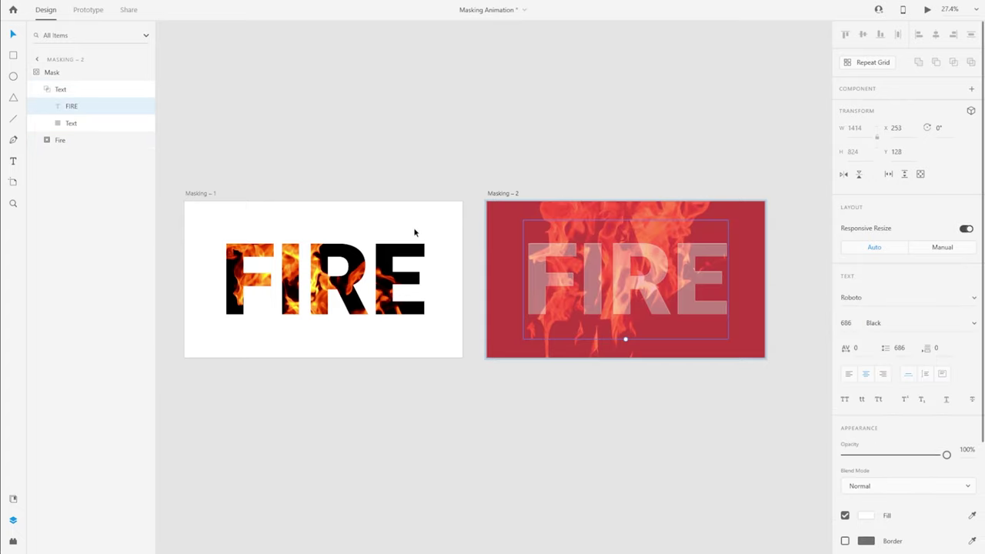
scroll(752, 322, "up", 5)
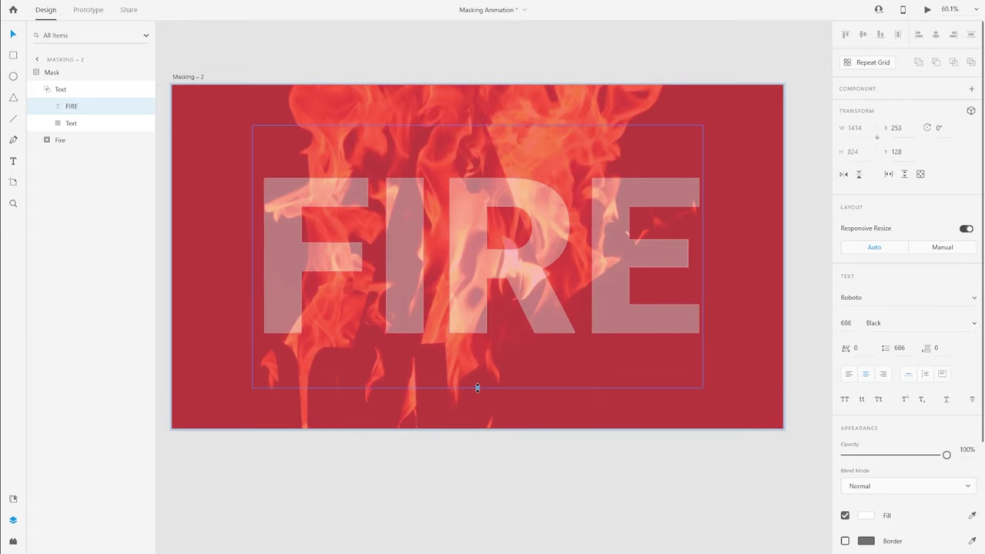
left_click_drag(477, 389, 492, 454)
left_click_drag(463, 322, 460, 281)
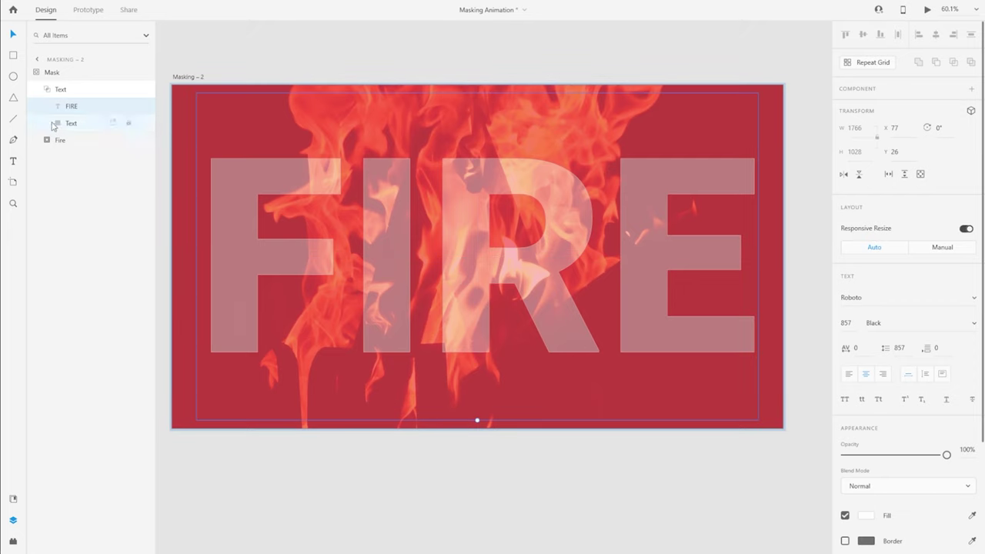
Exit mask editing, clear the selection and zoom out to 27.4% to see both artboards.
left_click(61, 90)
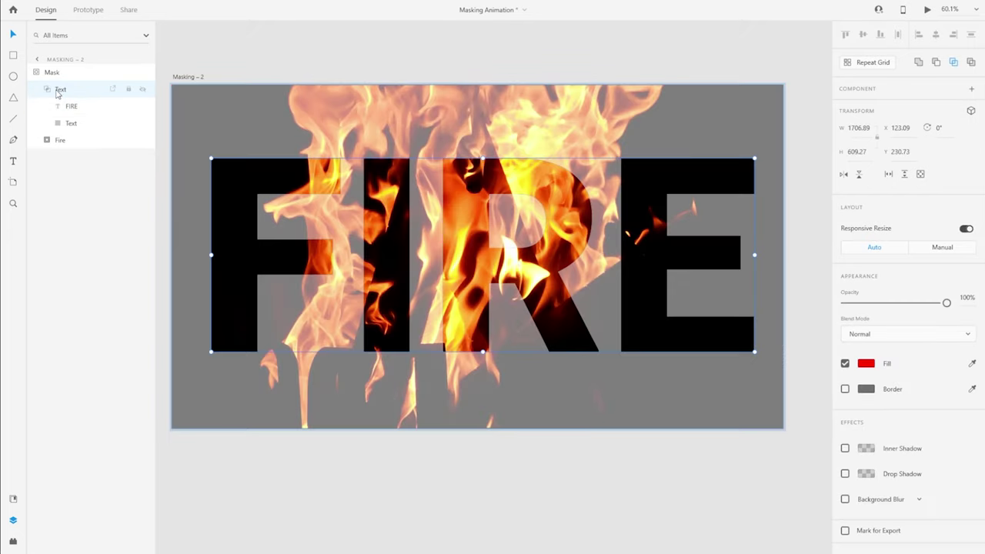
left_click(72, 106)
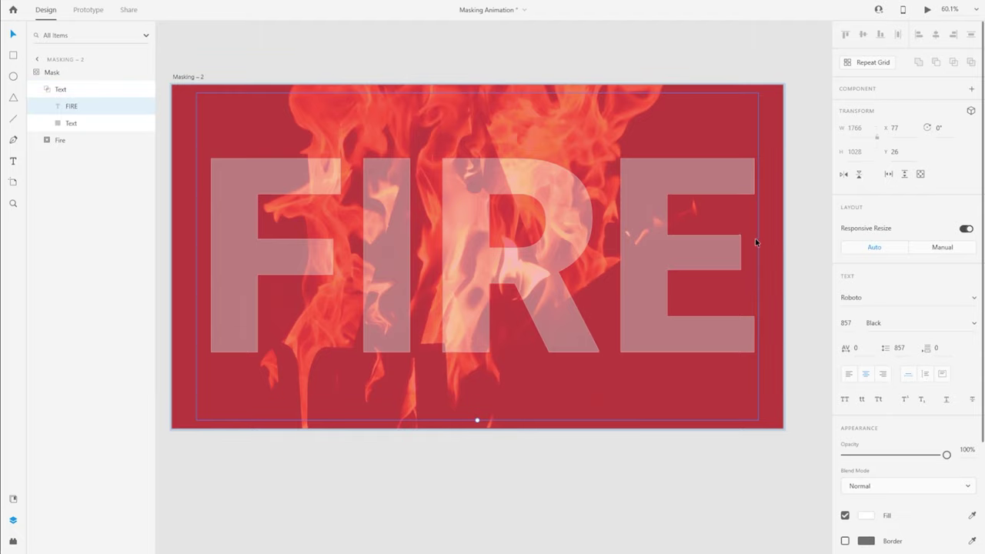
left_click(52, 94)
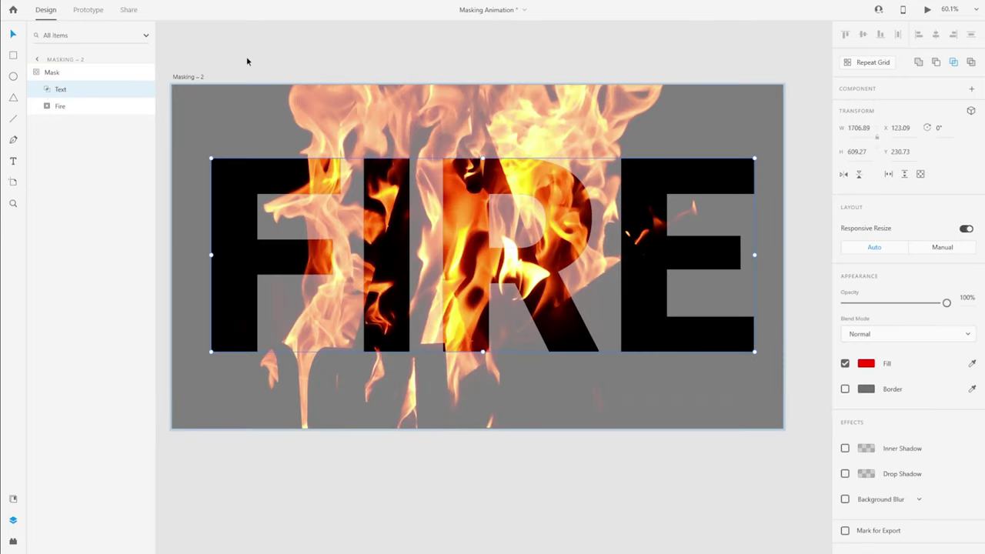
left_click(53, 72)
left_click(386, 75)
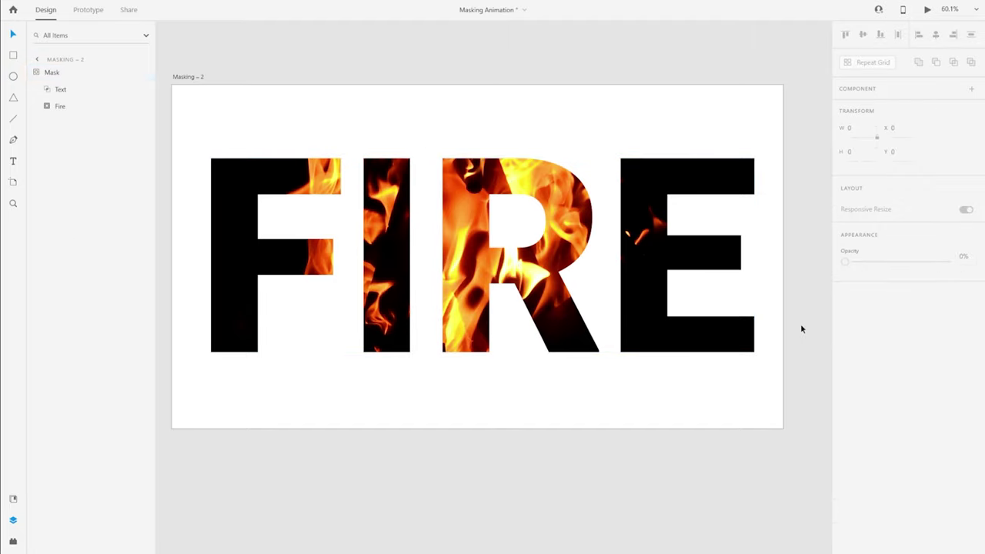
scroll(800, 330, "down", 5)
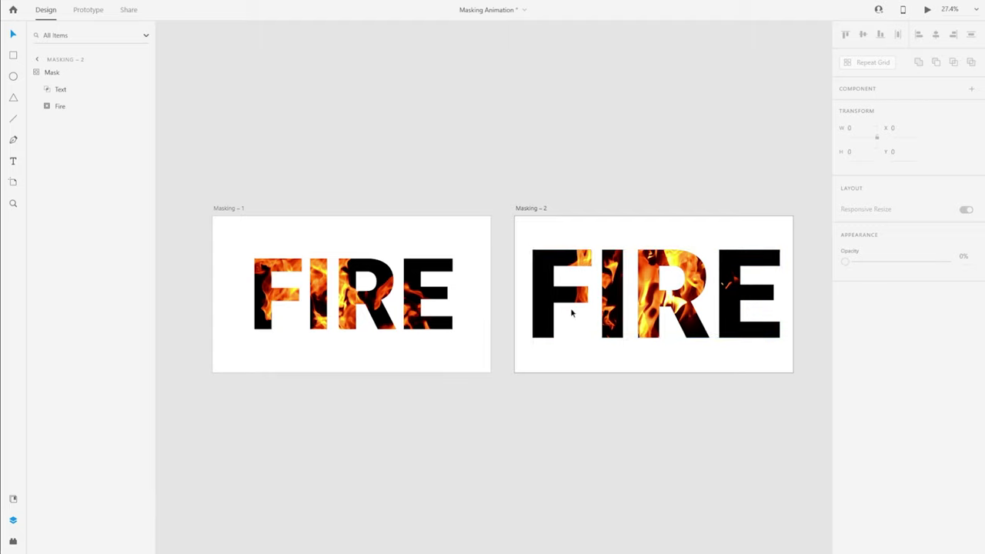
left_click(675, 431)
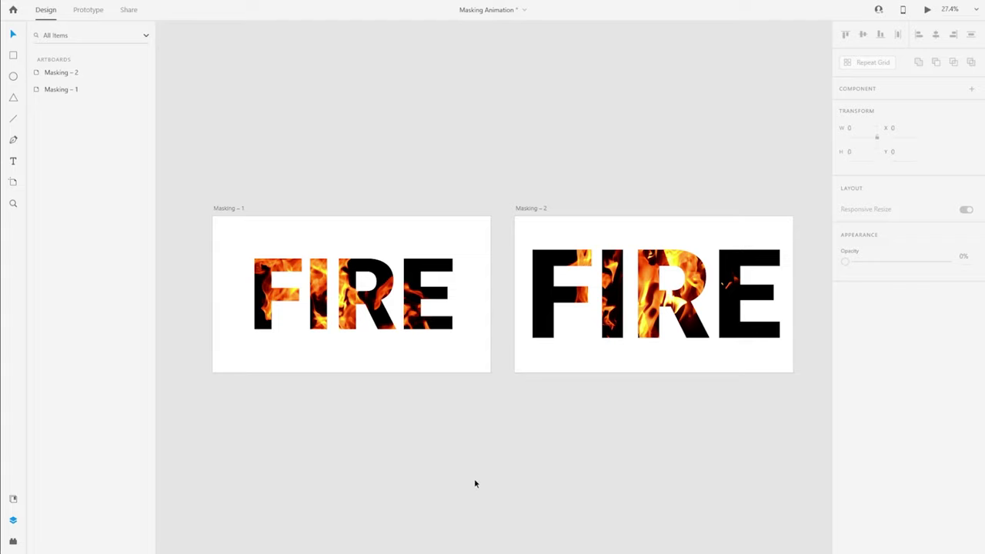
Switch to Prototype mode and select Masking – 1 as the interaction source.
left_click(86, 11)
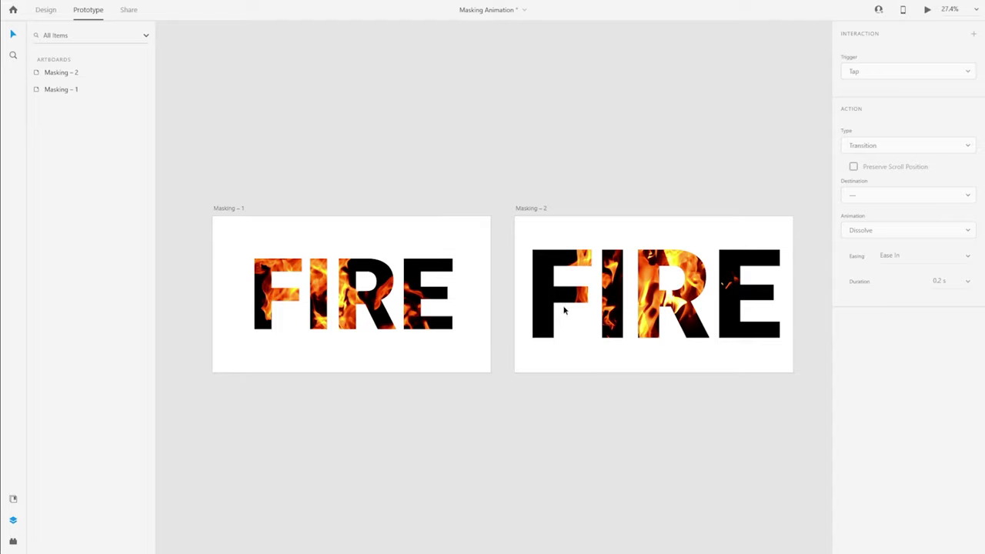
left_click(235, 209)
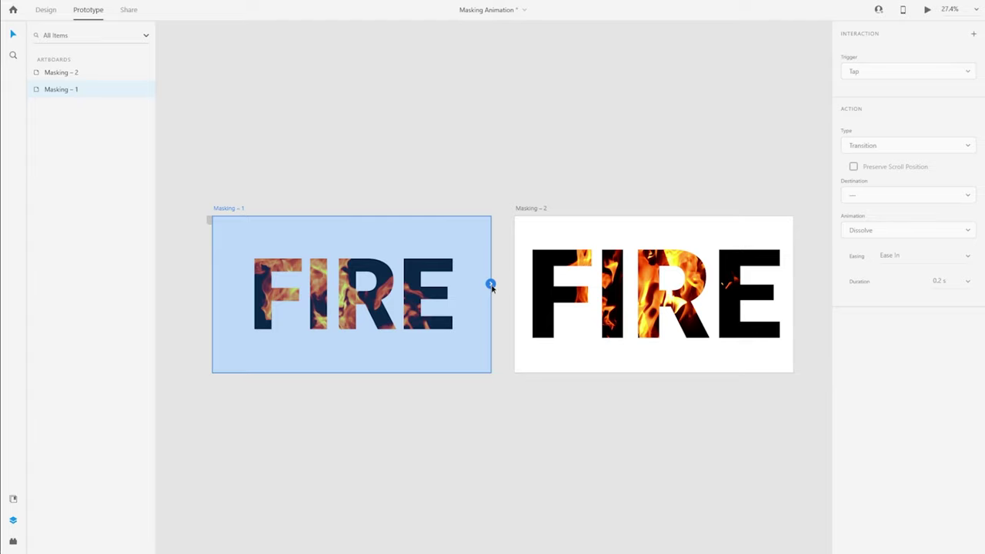
Wire Masking – 1 to Masking – 2 with a Time trigger and a 1 s delay.
left_click_drag(492, 286, 620, 296)
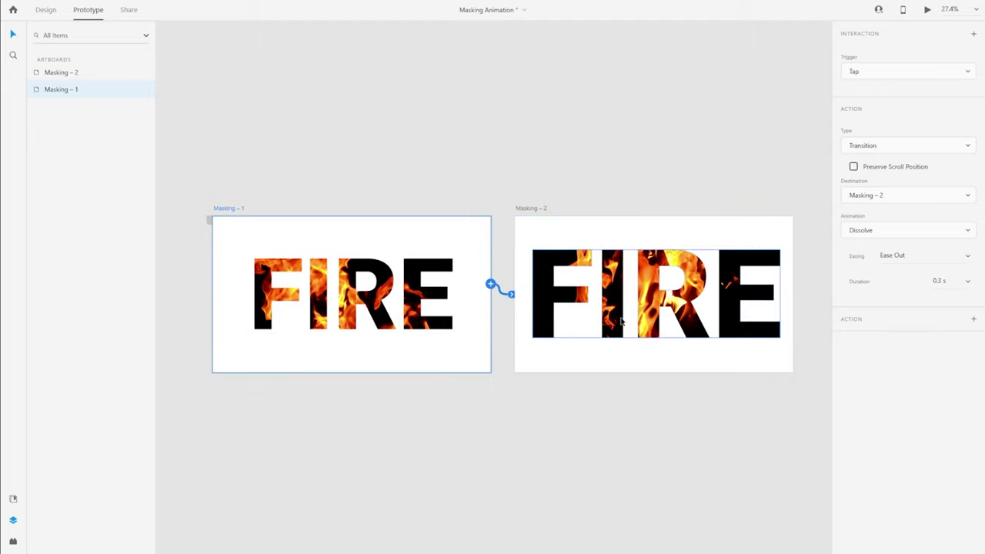
left_click(890, 72)
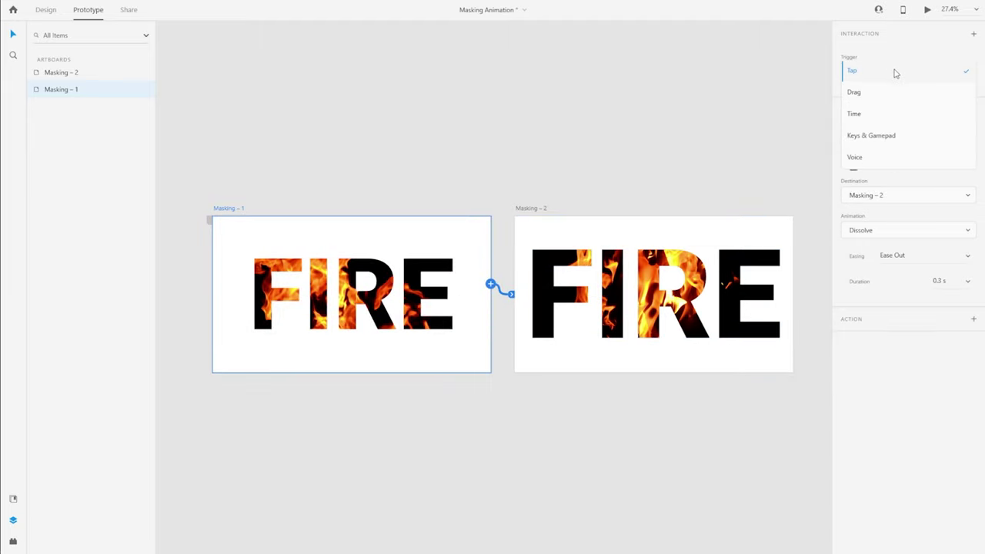
left_click(884, 117)
left_click(937, 97)
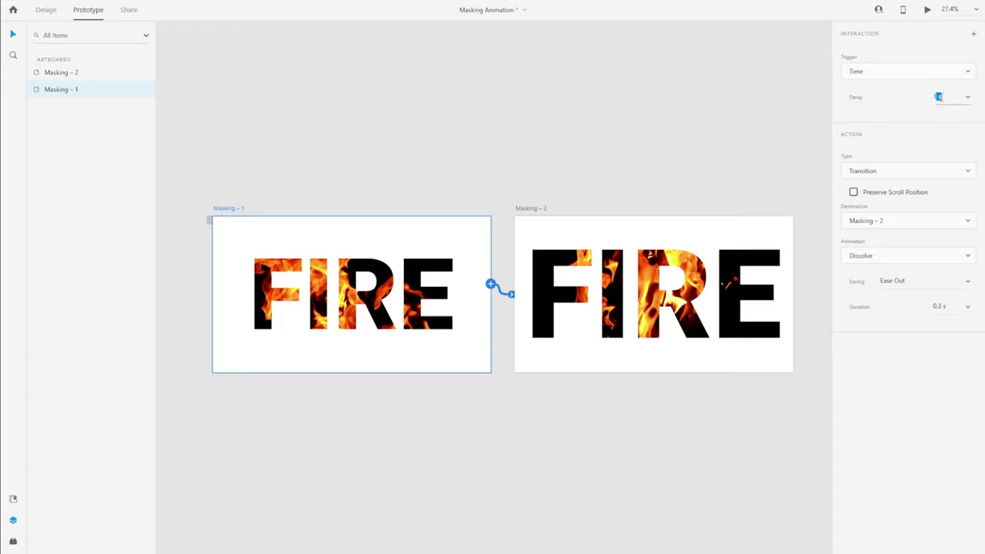
type("1")
key("Return")
Set the action to Auto-Animate with Ease In-Out easing and a 3 s duration.
left_click(867, 173)
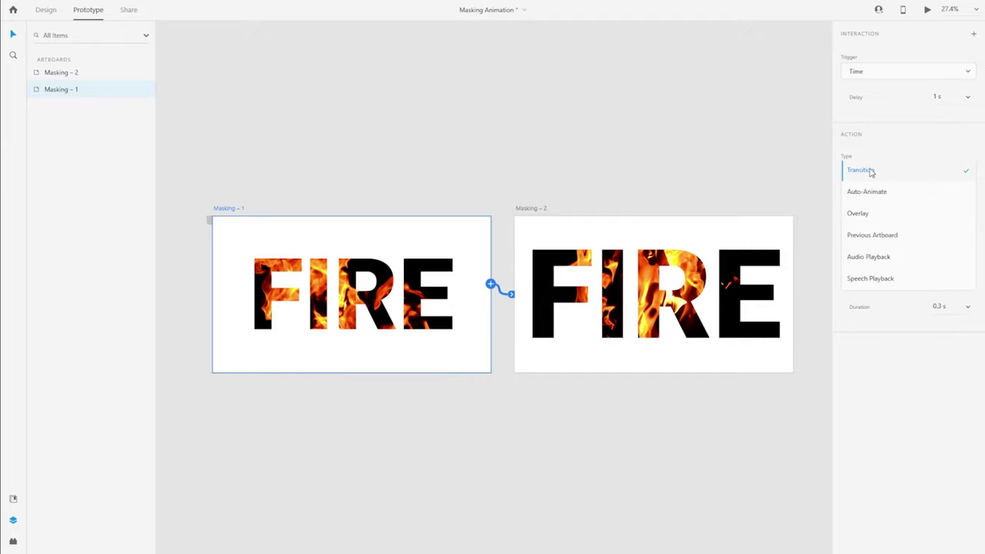
left_click(885, 192)
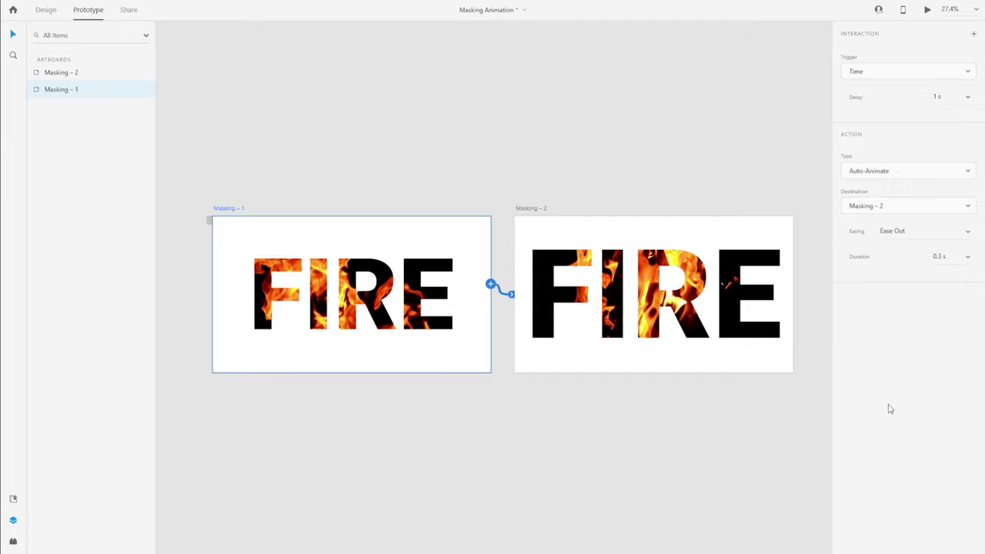
left_click(968, 233)
left_click(927, 278)
left_click(951, 257)
type("3")
left_click(922, 356)
left_click(793, 290)
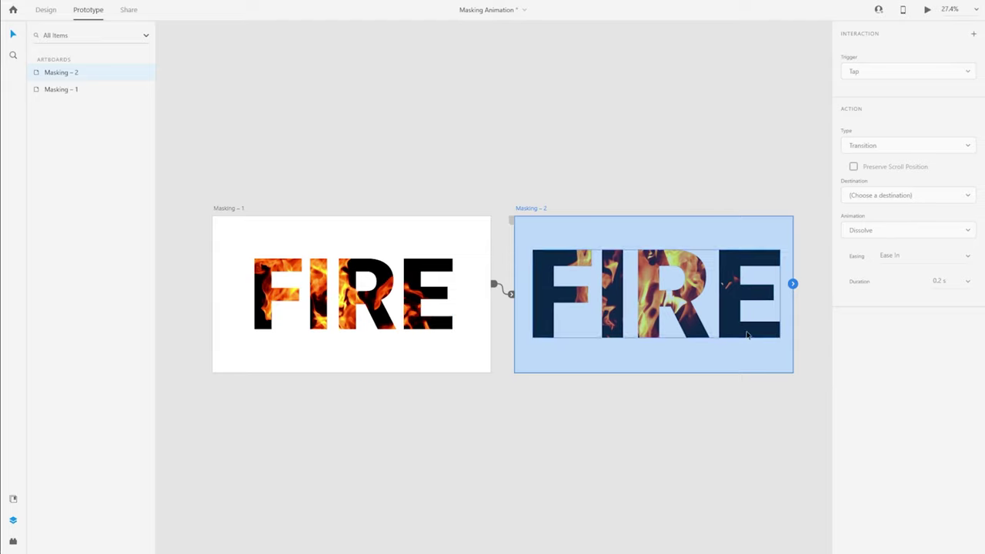
Wire Masking – 2 back to Masking – 1 using the 1 s Time trigger, Auto-Animate, Ease In-Out, 3 s.
left_click_drag(793, 285, 333, 266)
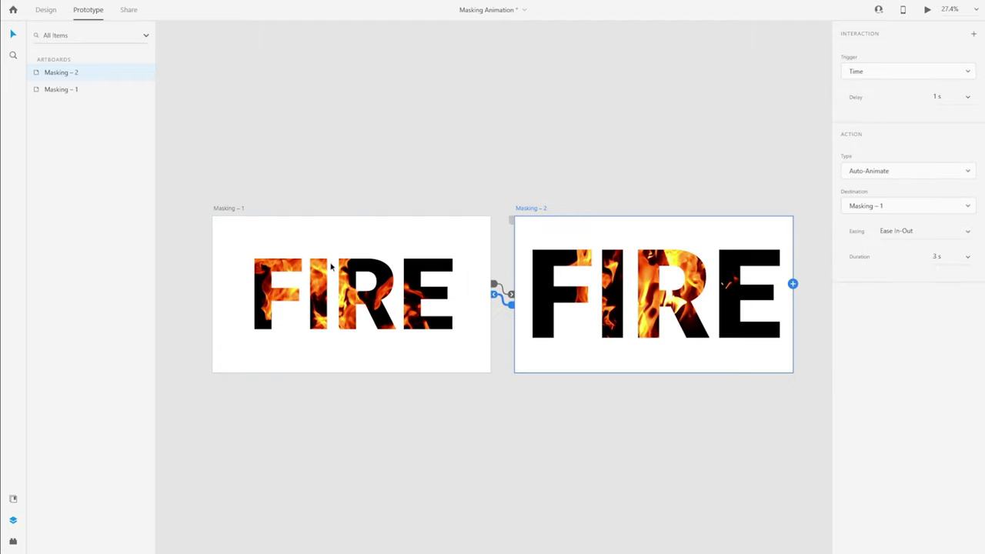
left_click(943, 96)
left_click(916, 411)
left_click(541, 449)
left_click(228, 208)
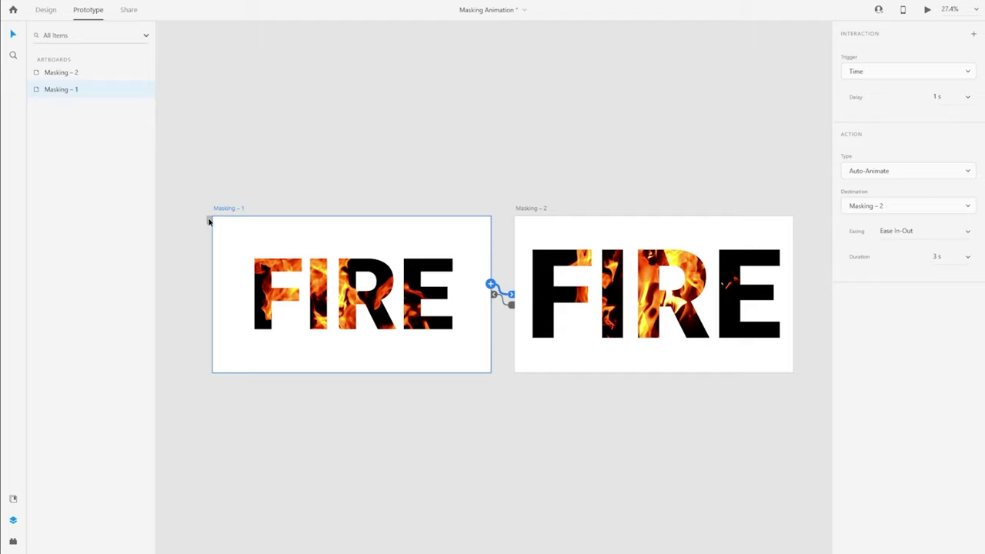
Set Masking – 1 as the start of Flow 1 and save the Masking Animation file.
left_click(208, 221)
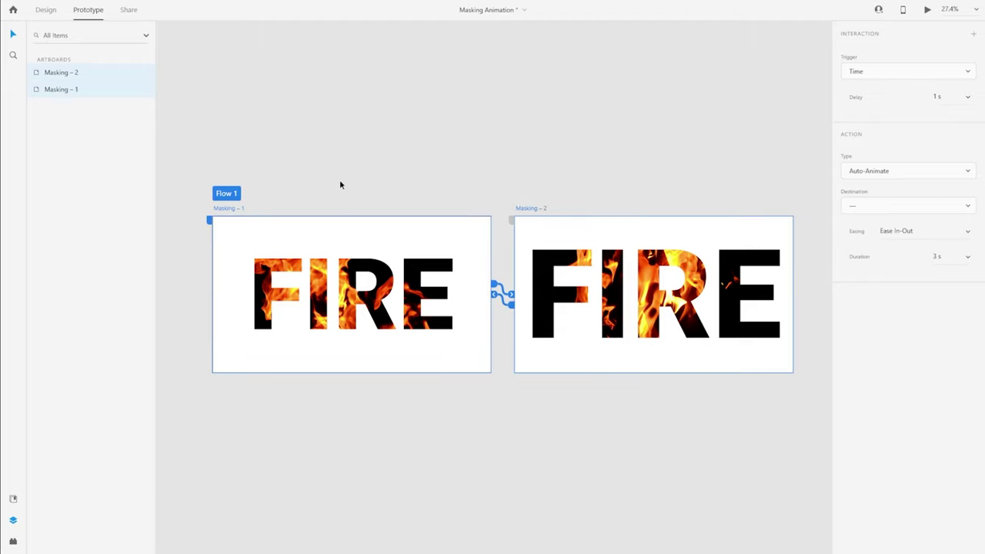
key("ctrl+s")
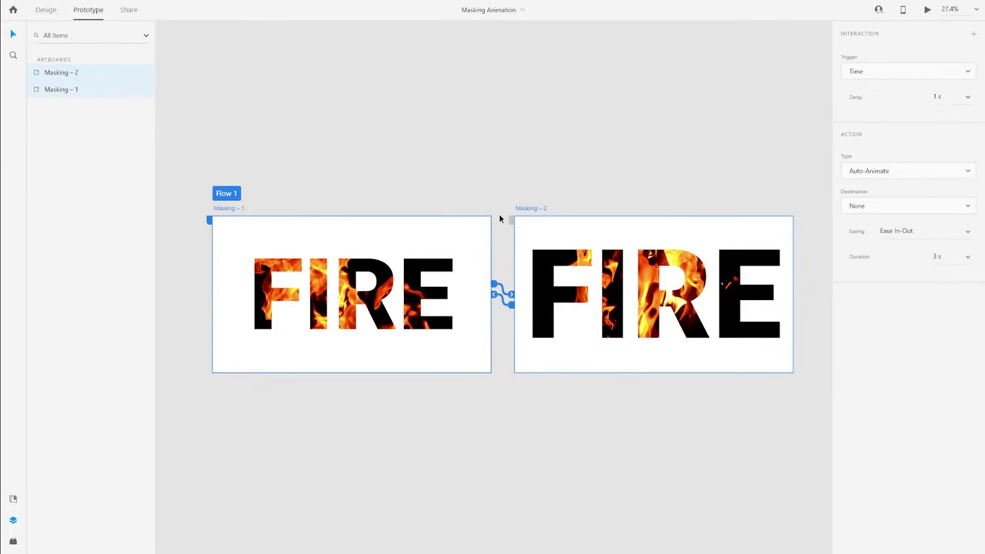
left_click(507, 186)
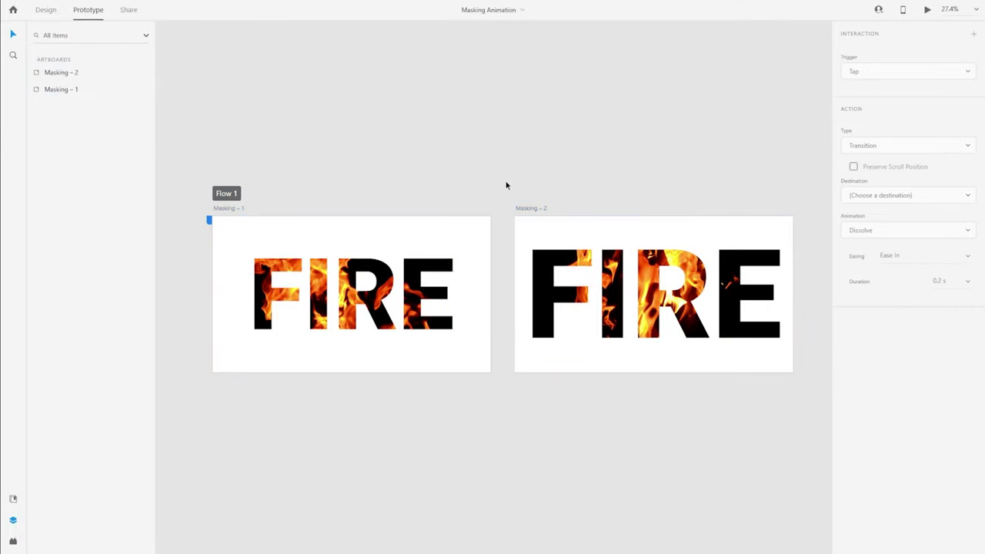